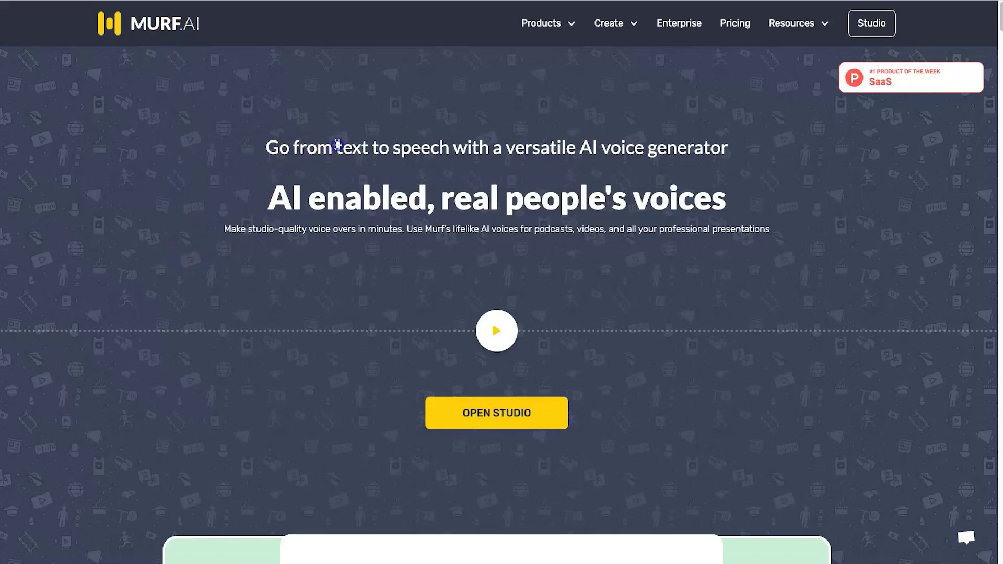
# Step: Highlight 'text to speech' and then 'AI voice generator' in the Murf.AI homepage headline
pyautogui.moveTo(337, 145); pyautogui.dragTo(445, 143)
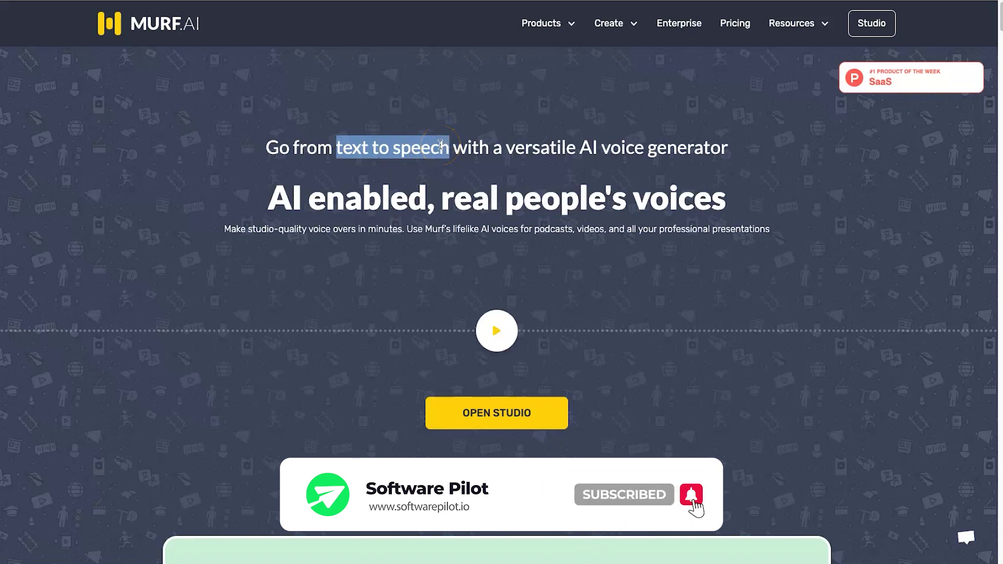
pyautogui.click(656, 141)
pyautogui.doubleClick(588, 146)
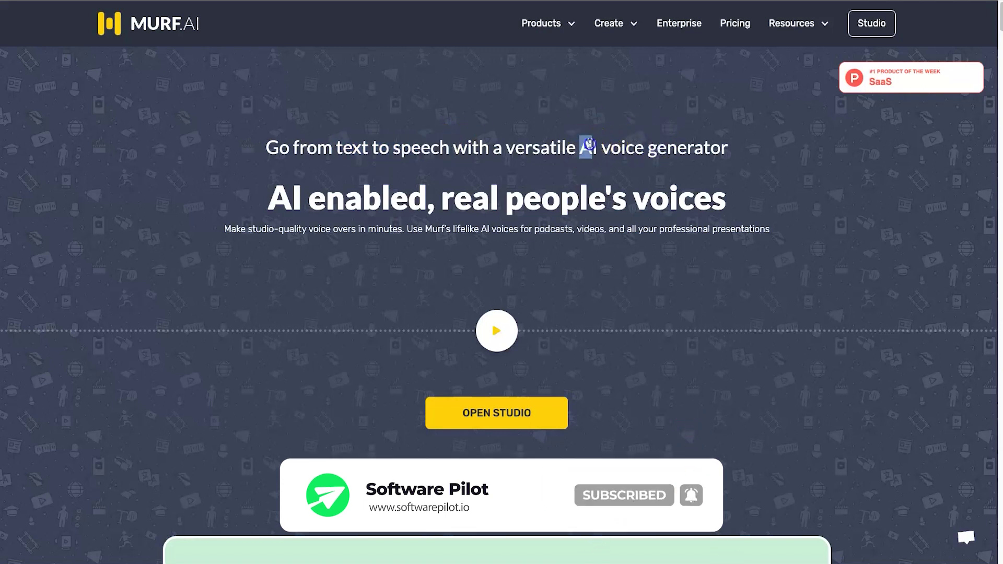
pyautogui.moveTo(588, 145); pyautogui.dragTo(731, 146)
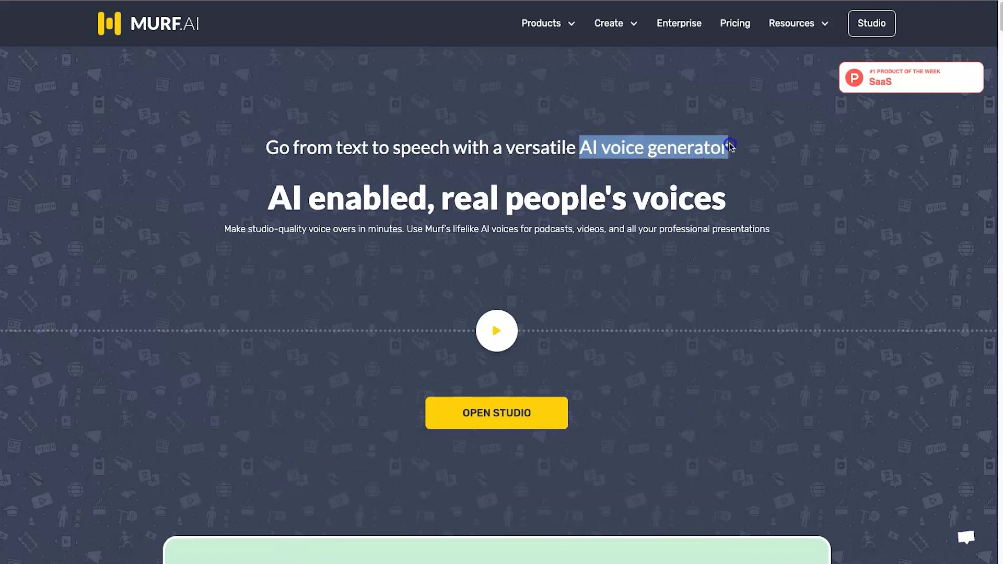
pyautogui.click(298, 168)
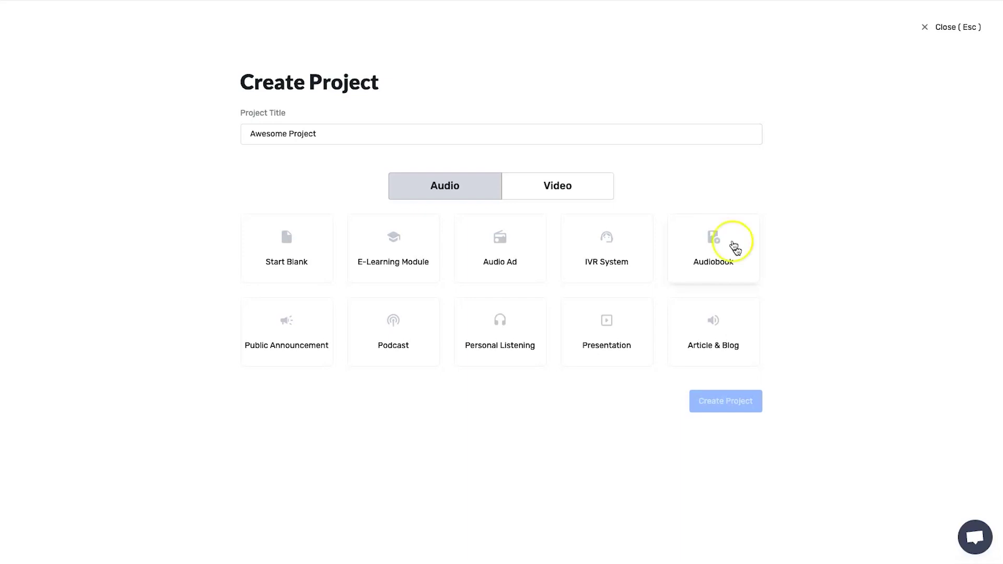
# Step: Start a blank project, paste the four poem lines into its first block, and open the voice picker
pyautogui.click(250, 255)
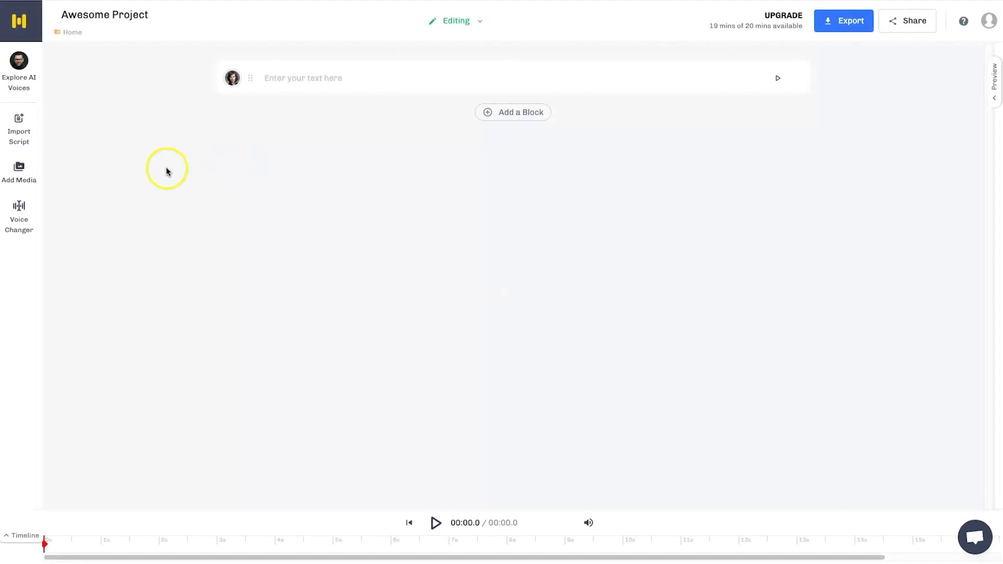
pyautogui.click(304, 78)
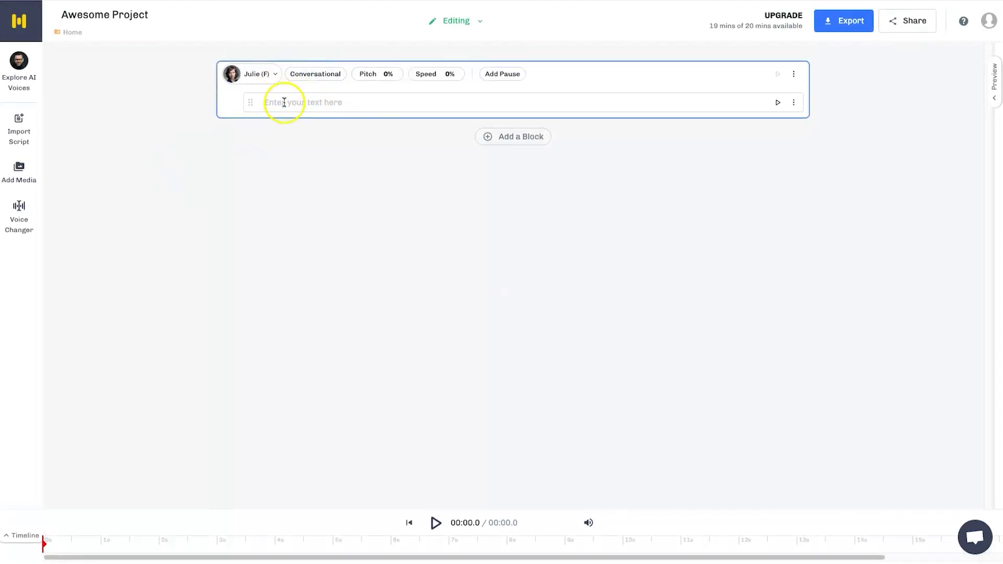
pyautogui.write('Open your heart to happiness. Let every pore absorb light. Swim in the joy of the here and now, And cast off the darkness of night.')
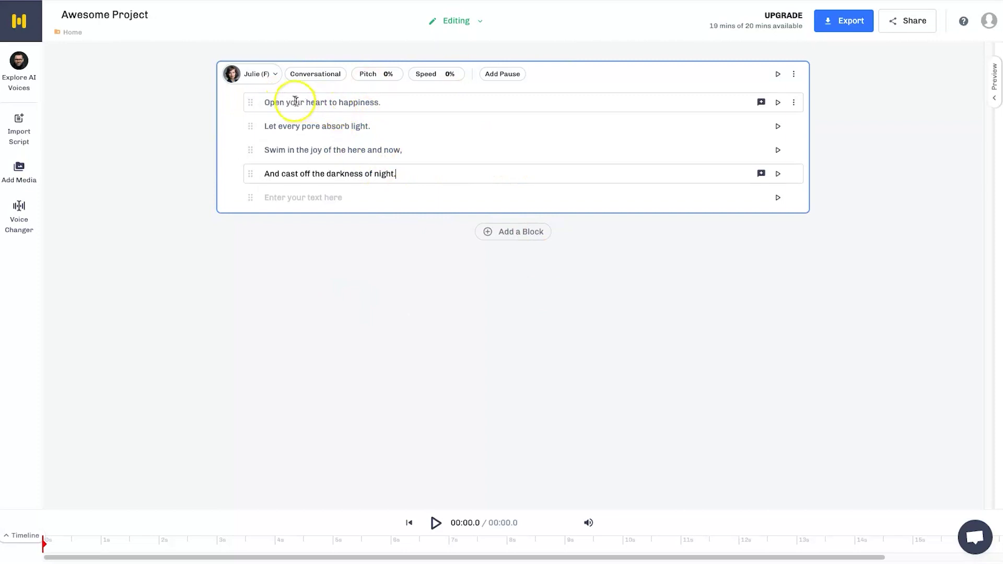
pyautogui.click(274, 76)
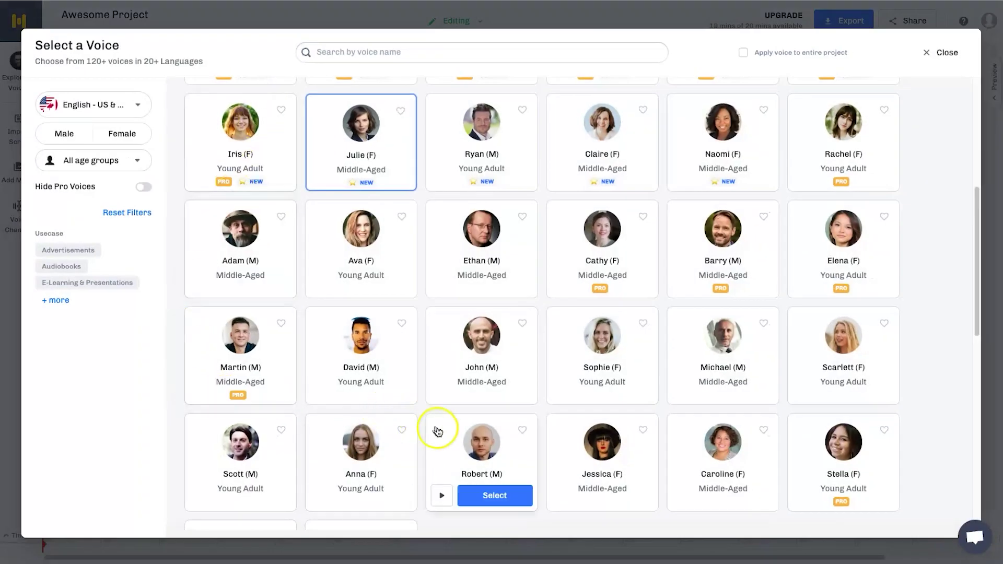
pyautogui.scroll(1, 805, 266)
pyautogui.scroll(2, 806, 266)
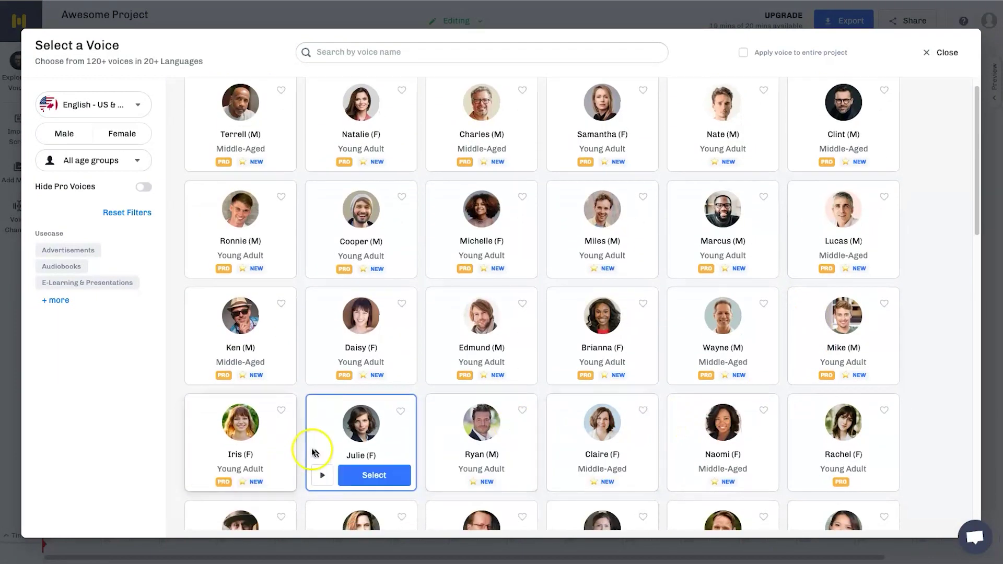
pyautogui.moveTo(361, 143)
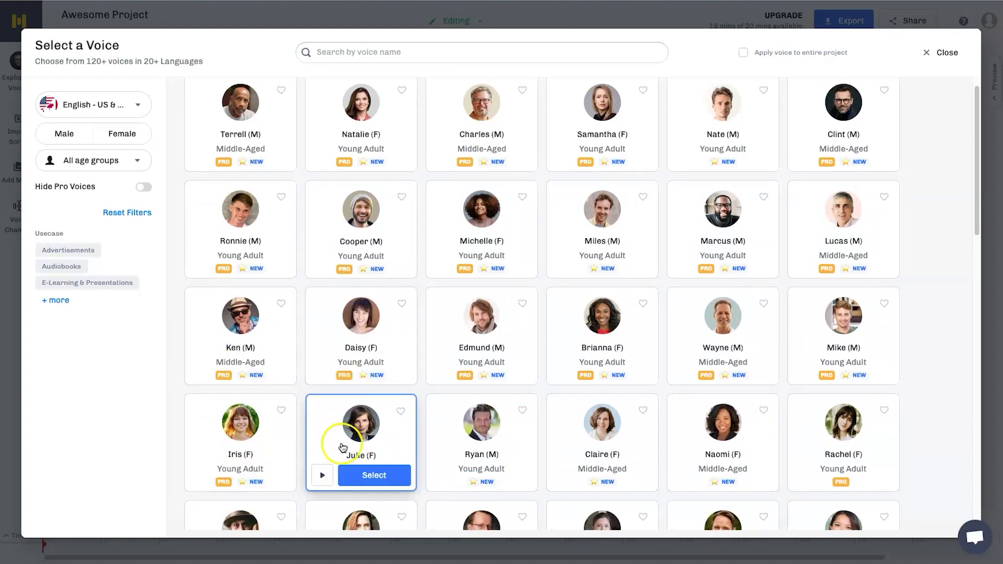
# Step: Select Julie as narrator and review her Conversational style, pitch and speed, leaving them unchanged
pyautogui.click(366, 473)
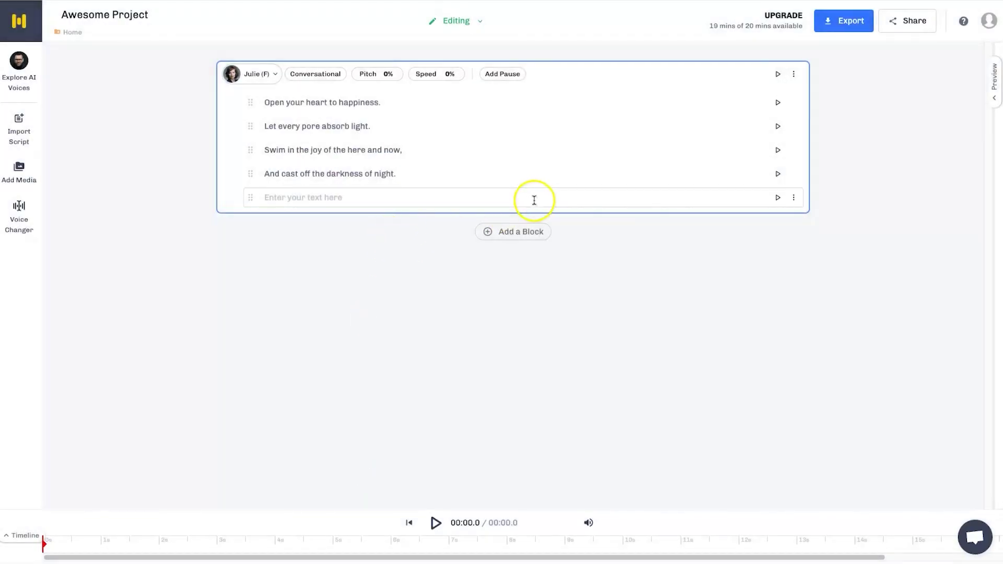
pyautogui.click(342, 74)
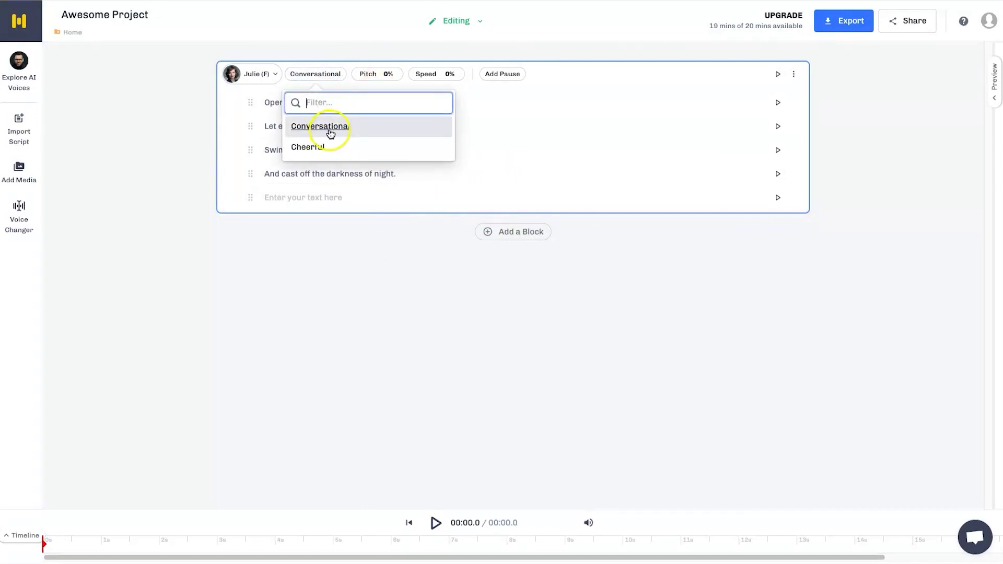
pyautogui.click(366, 76)
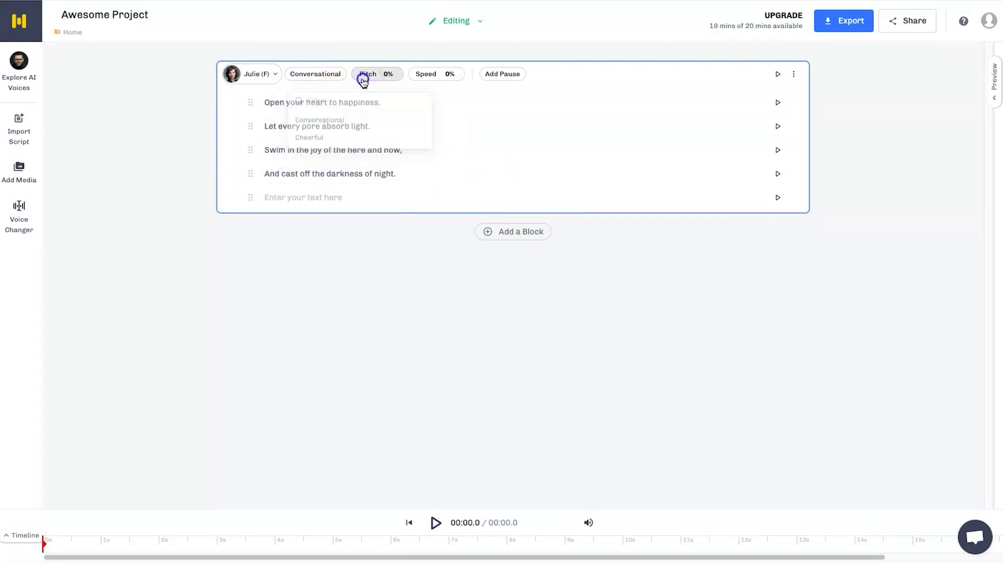
pyautogui.click(417, 80)
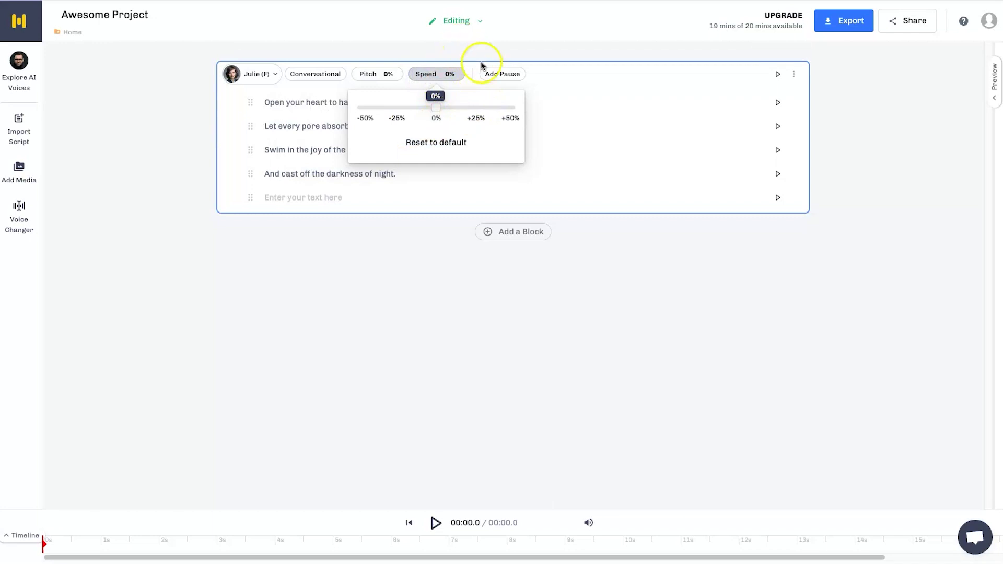
pyautogui.click(622, 321)
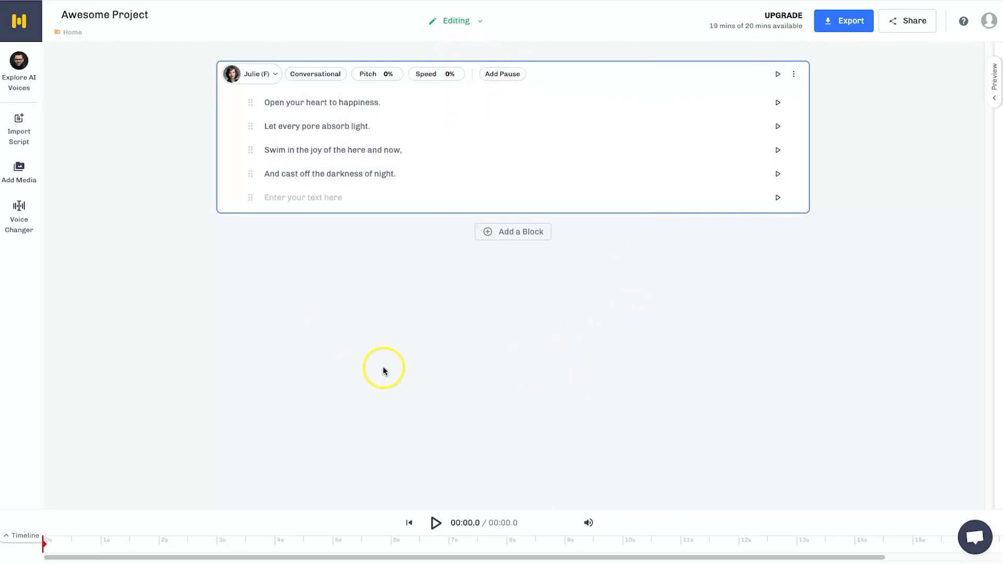
# Step: Generate Julie's 8.3-second poem narration, play it back, and bring up the Export formats
pyautogui.click(436, 522)
pyautogui.click(437, 526)
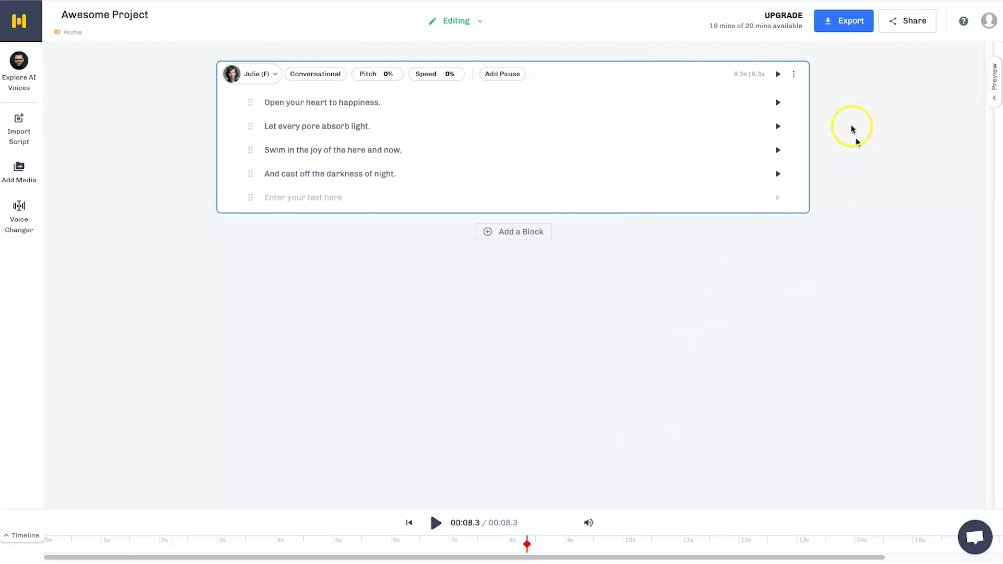
pyautogui.click(839, 21)
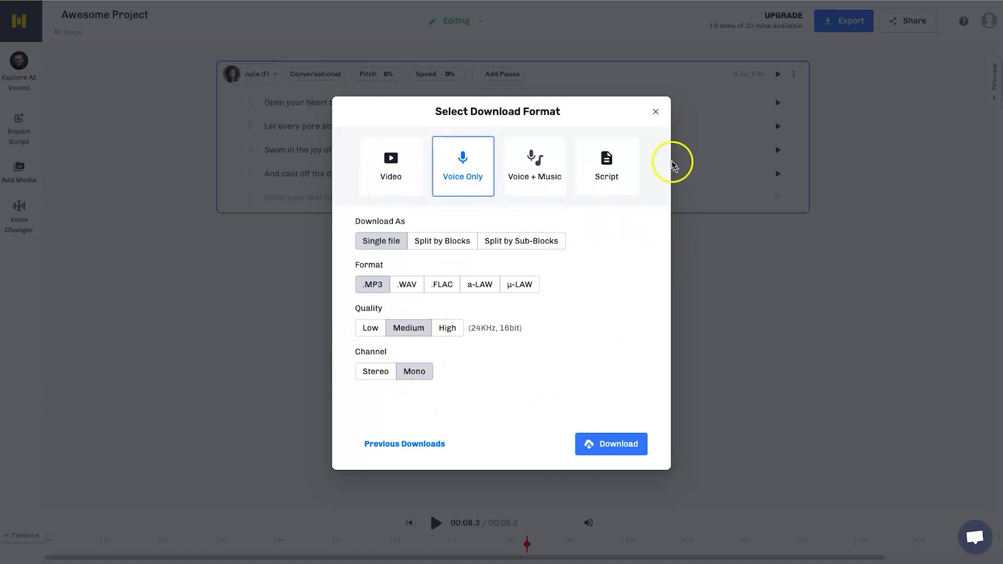
# Step: Close the Select Download Format dialog without exporting the narration
pyautogui.click(656, 112)
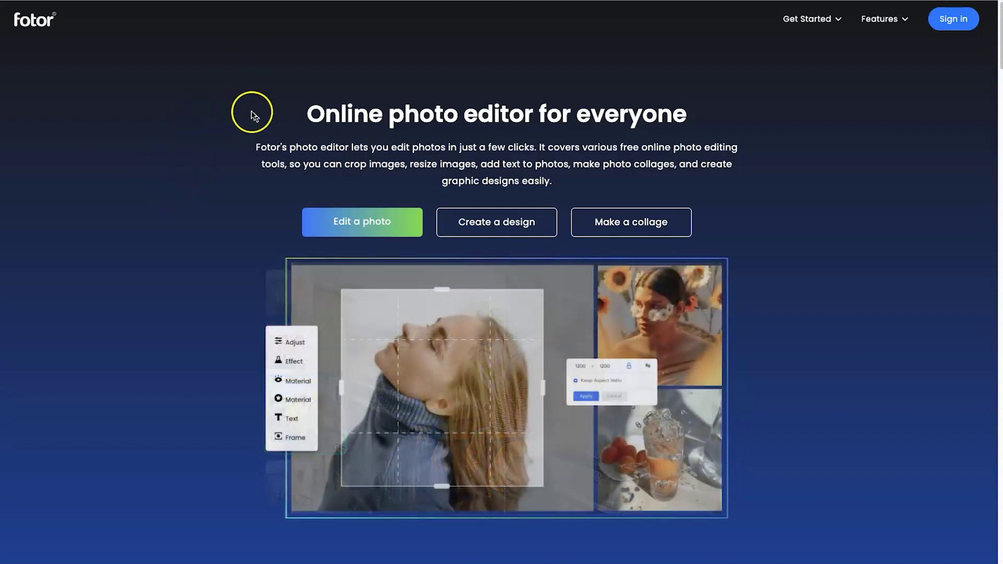
# Step: Highlight the 'Online photo editor' headline, then go to Photo Enhancer and launch its editor
pyautogui.moveTo(251, 112); pyautogui.dragTo(530, 117)
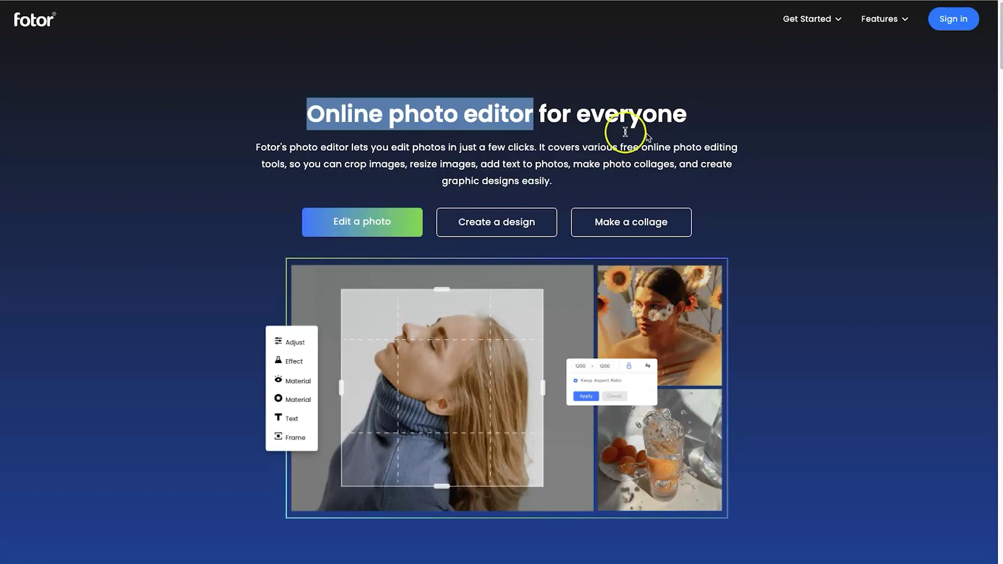
pyautogui.click(897, 103)
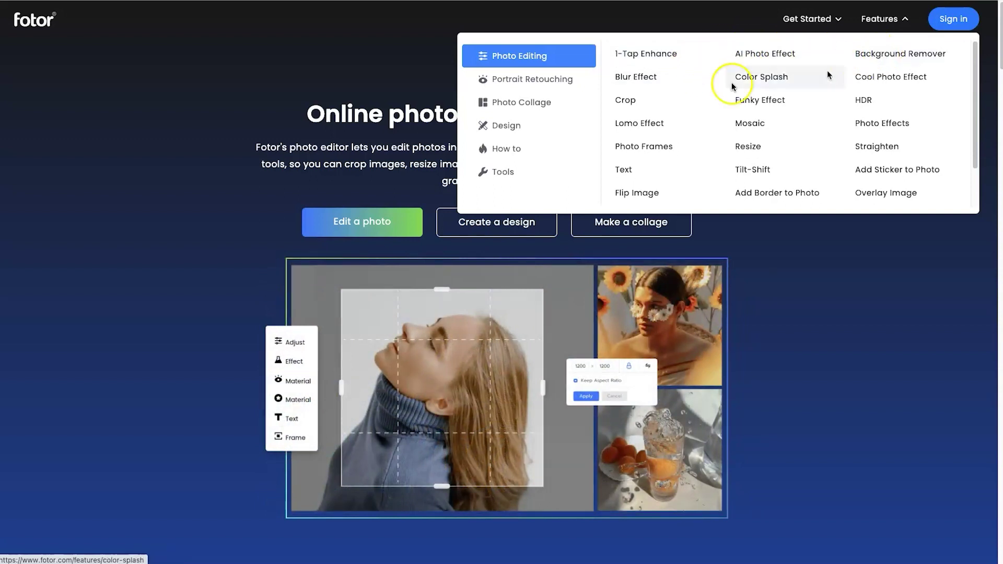
pyautogui.click(664, 57)
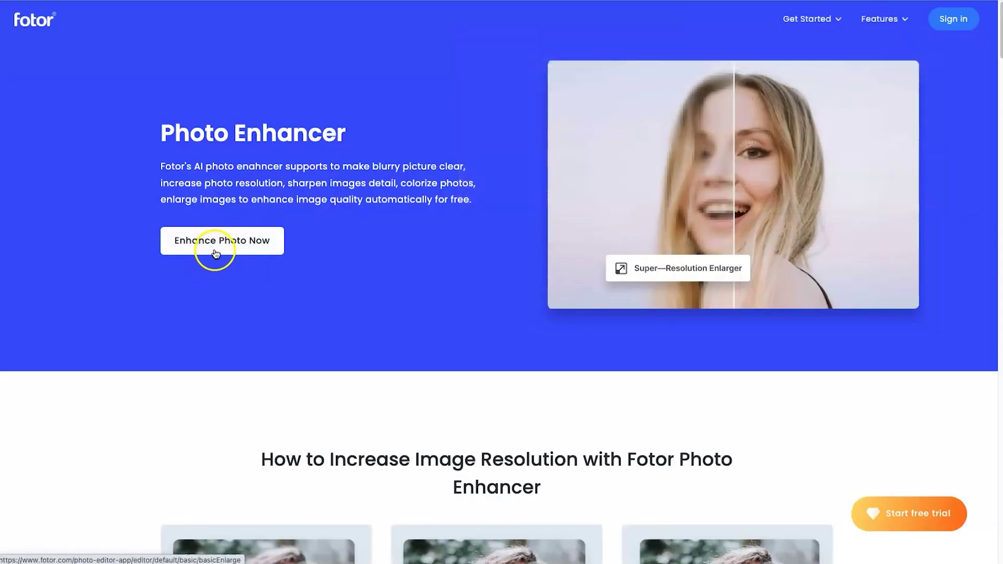
pyautogui.click(216, 257)
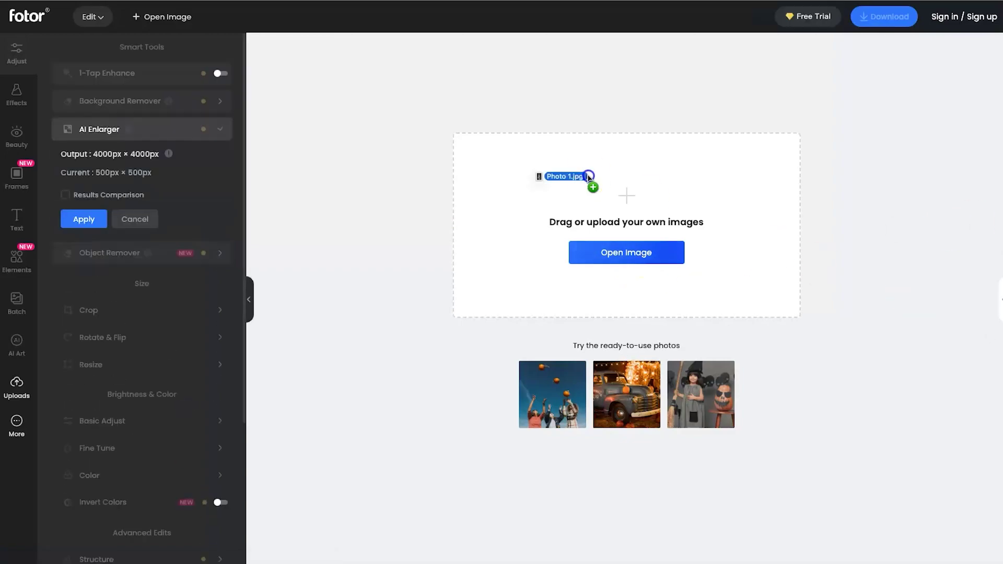
# Step: Upload the hat portrait and compare its original and 2666×4000px enlarged halves, zooming in and back out
pyautogui.moveTo(1000, 188); pyautogui.dragTo(612, 198)
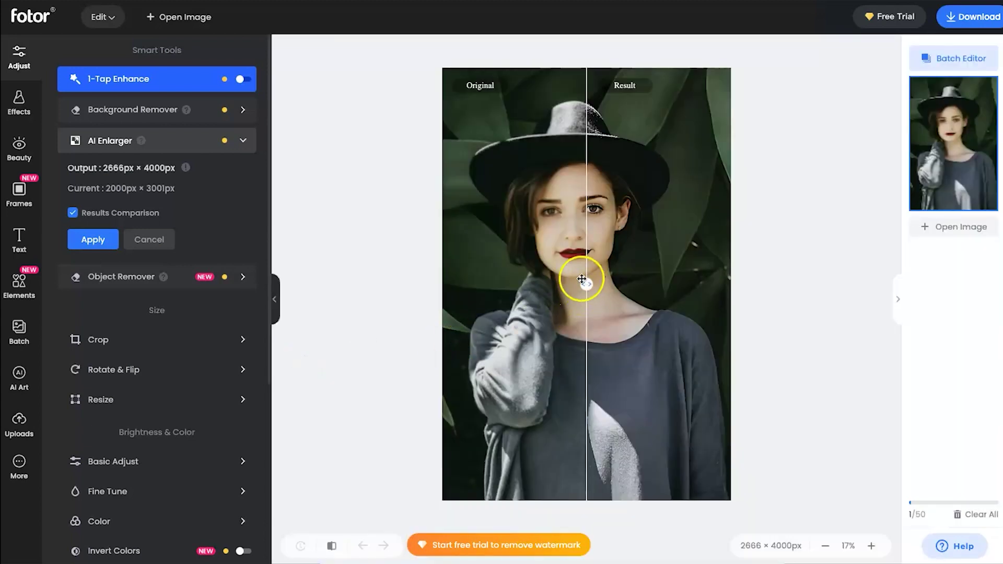
pyautogui.moveTo(582, 280)
pyautogui.mouseDown()
pyautogui.moveTo(403, 338)
pyautogui.moveTo(711, 333)
pyautogui.moveTo(667, 338)
pyautogui.mouseUp()
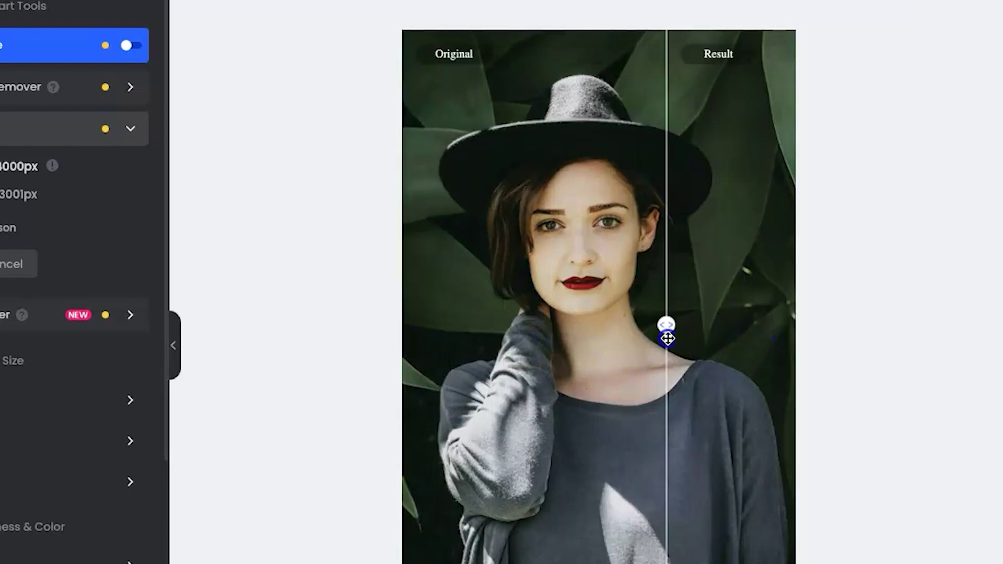
pyautogui.moveTo(667, 338)
pyautogui.mouseDown()
pyautogui.moveTo(739, 342)
pyautogui.moveTo(515, 338)
pyautogui.mouseUp()
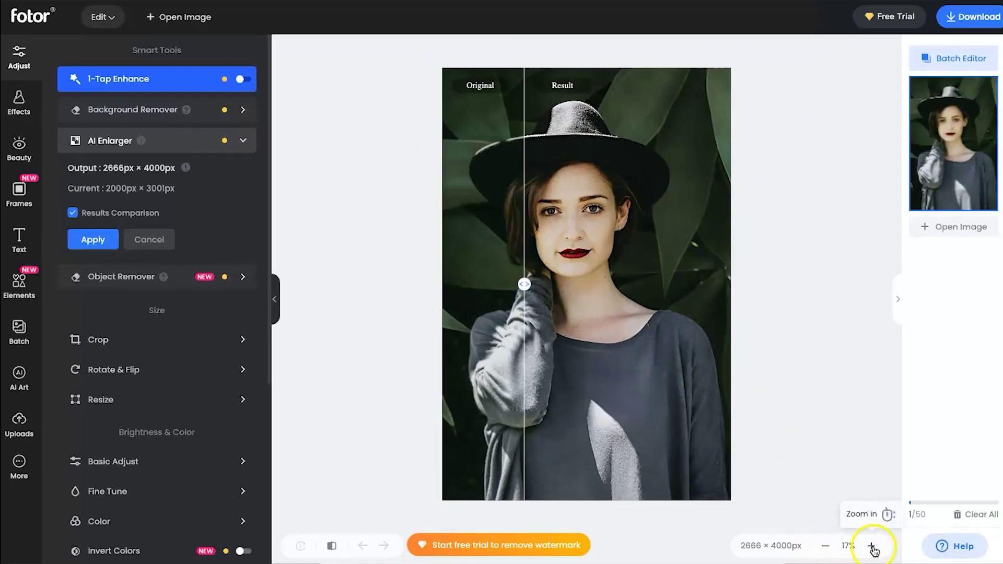
pyautogui.click(873, 548)
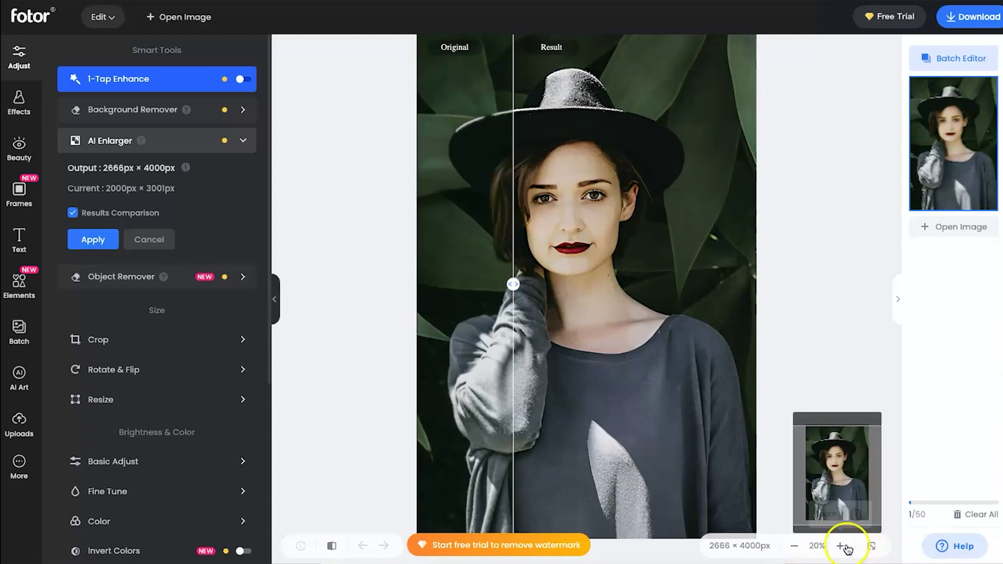
pyautogui.click(841, 546)
pyautogui.click(840, 546)
pyautogui.moveTo(463, 298); pyautogui.dragTo(822, 273)
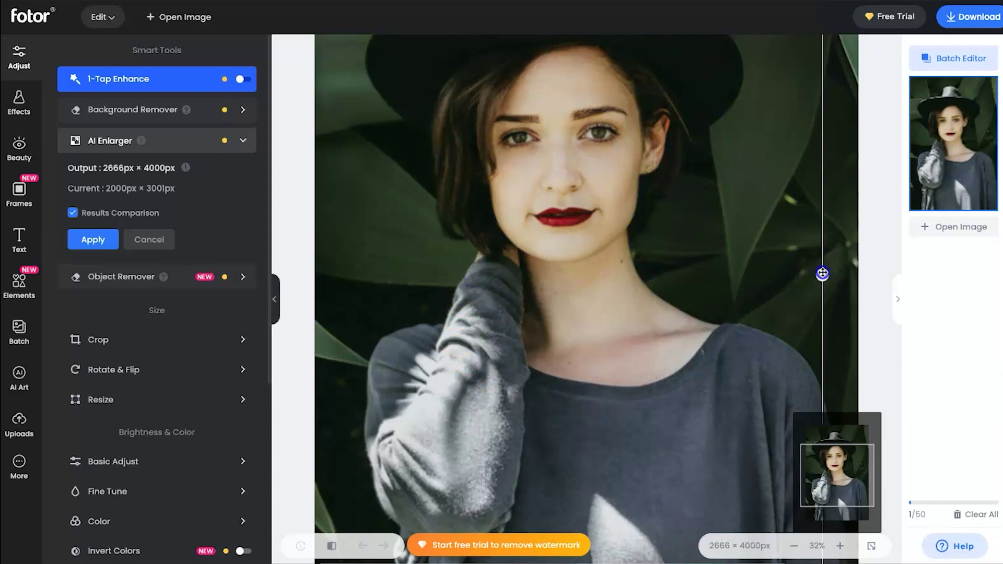
pyautogui.moveTo(823, 273); pyautogui.dragTo(334, 276)
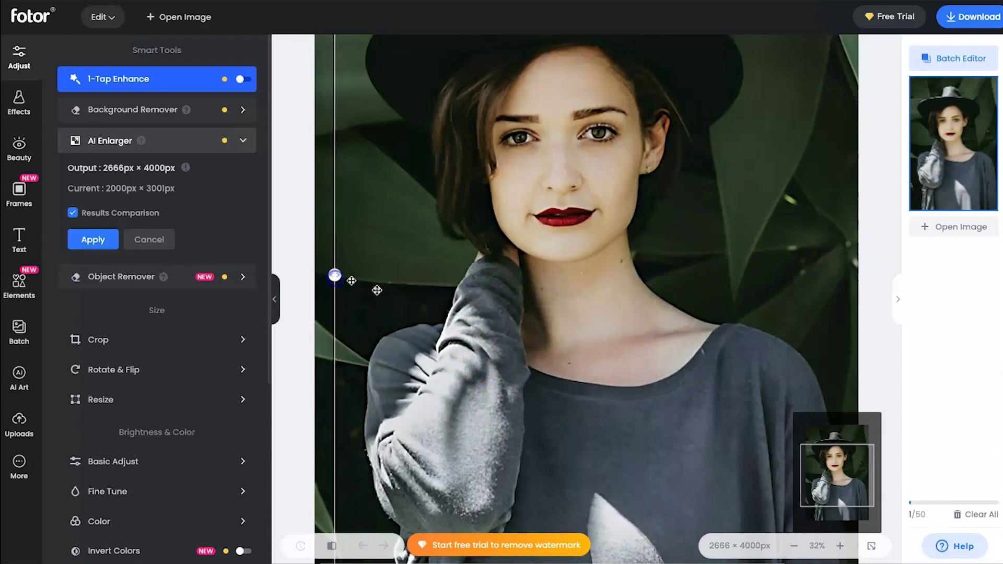
pyautogui.click(790, 545)
pyautogui.click(791, 546)
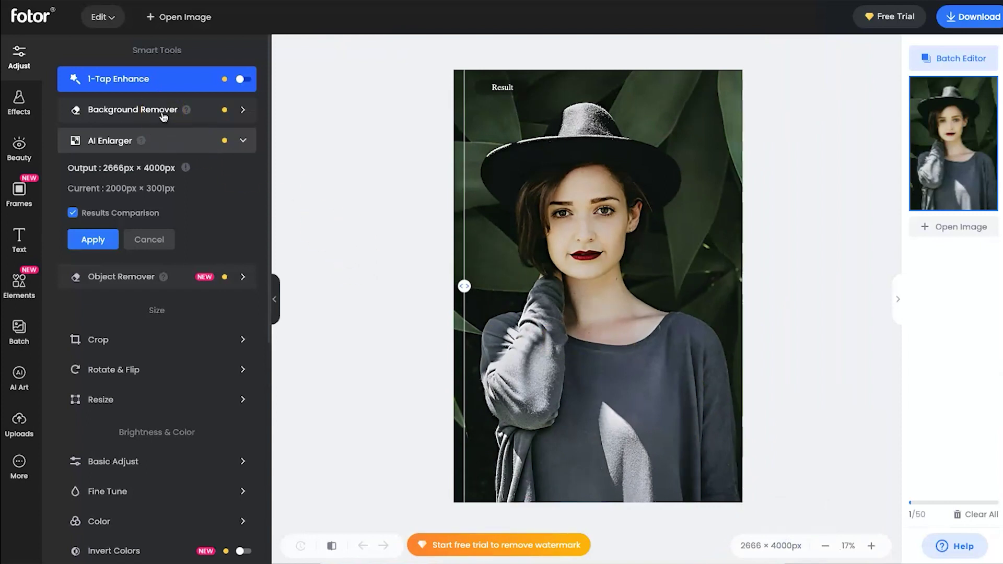
# Step: Apply the pending enlargement, remove the background, and compare Portrait Cutout with Common Cutout
pyautogui.click(163, 116)
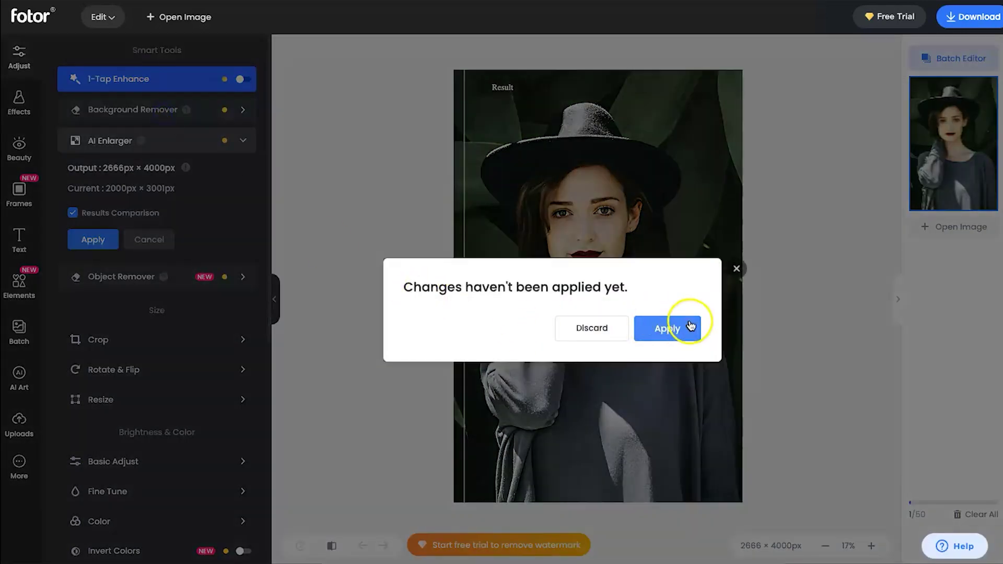
pyautogui.click(672, 327)
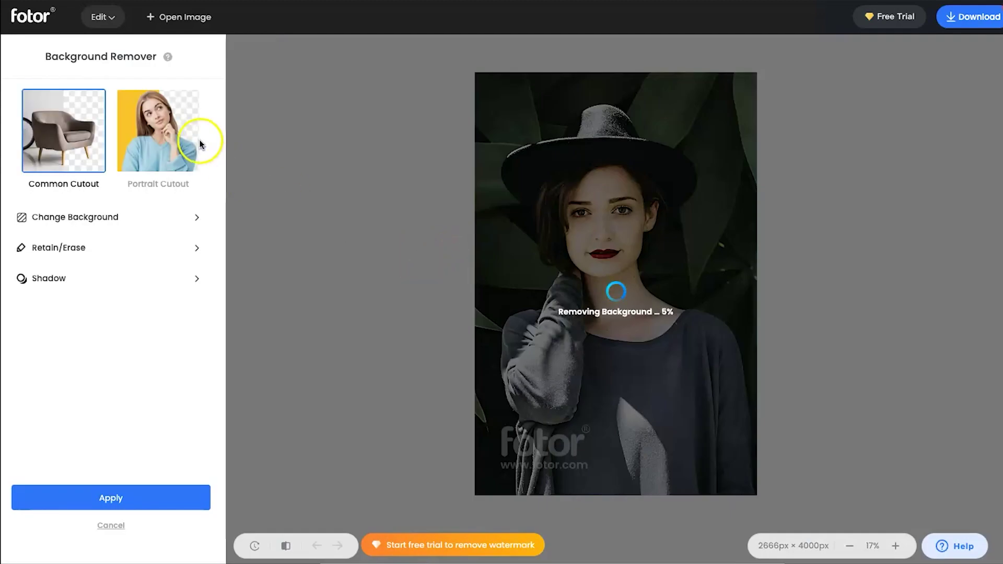
pyautogui.click(191, 140)
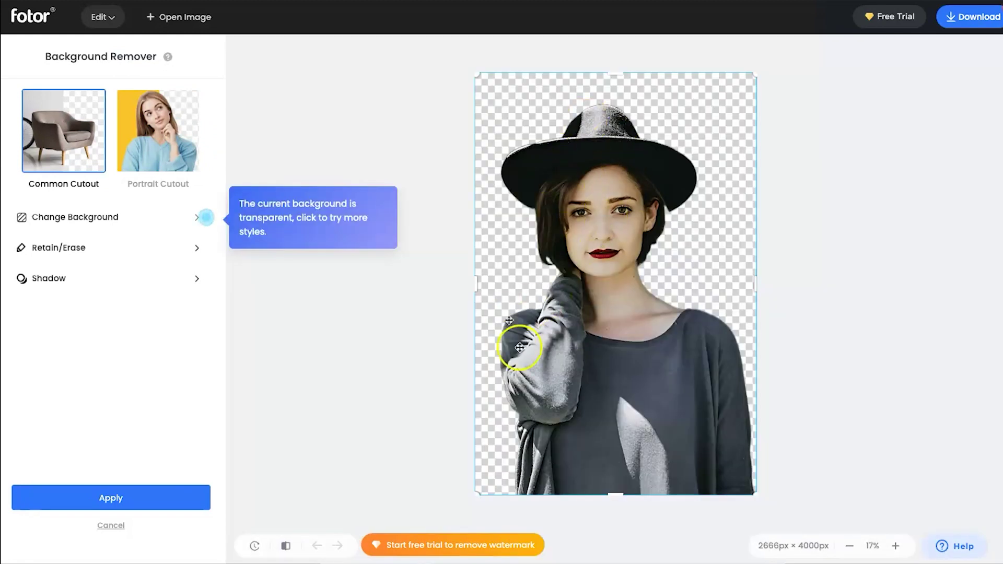
pyautogui.click(137, 150)
pyautogui.click(77, 156)
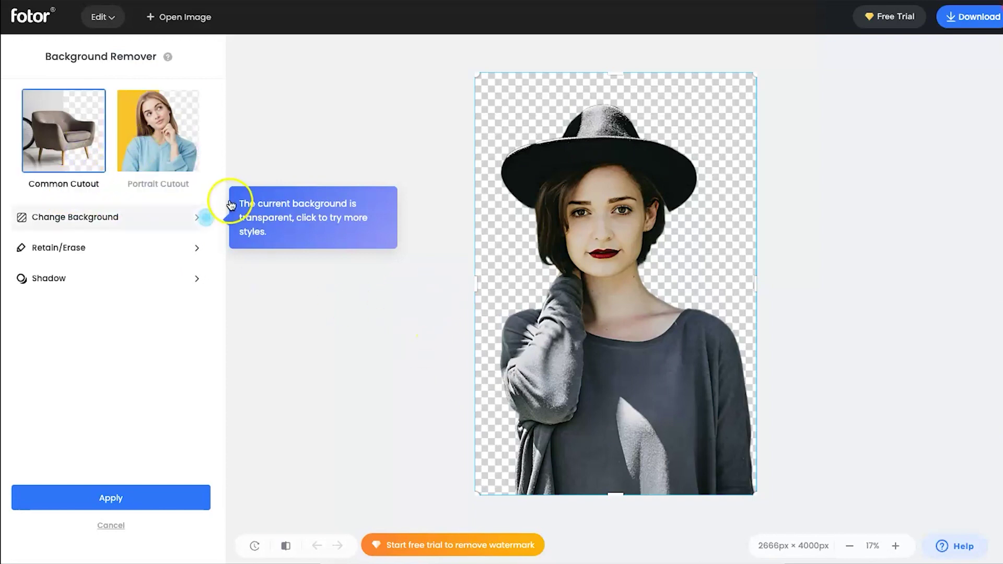
pyautogui.click(159, 145)
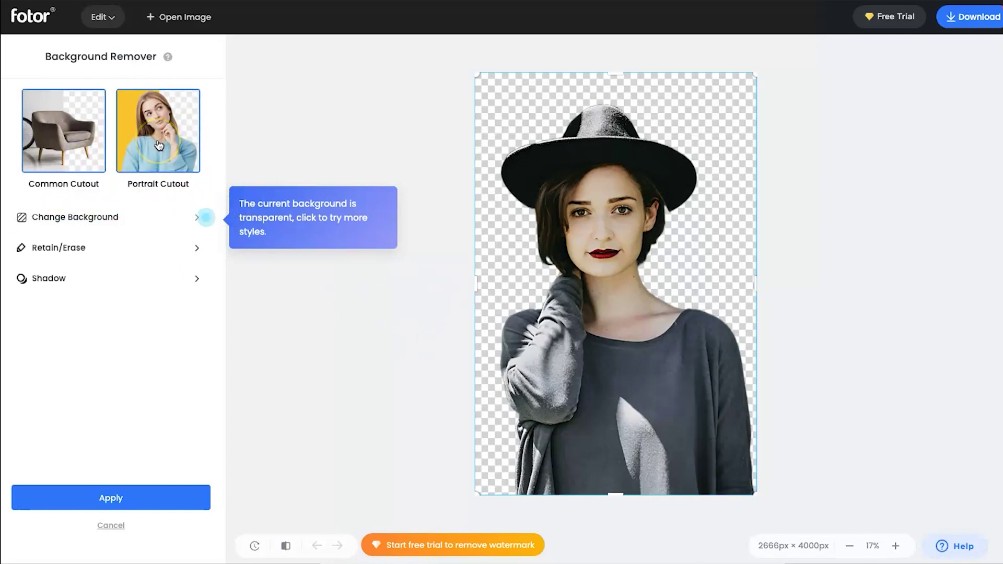
pyautogui.click(158, 145)
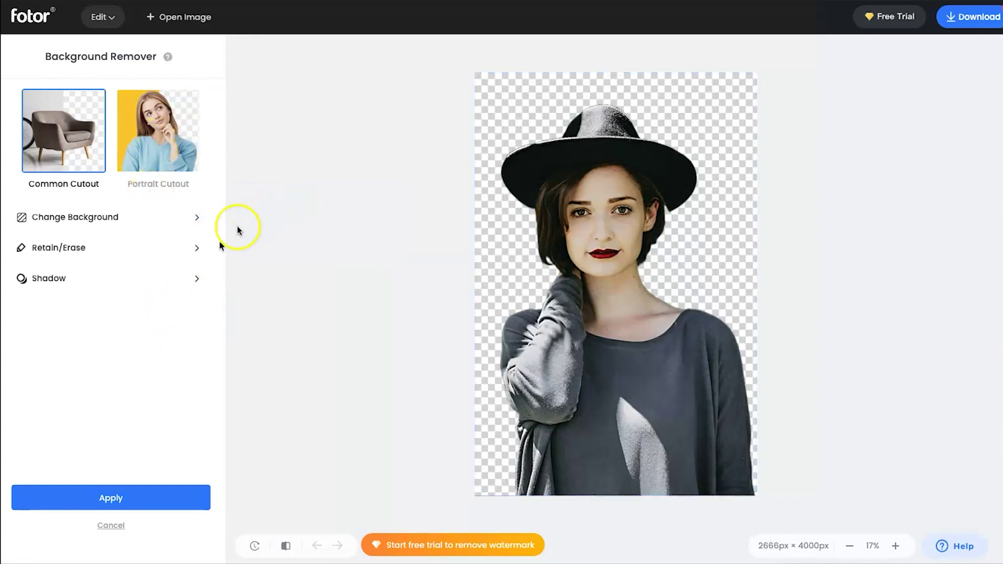
# Step: Try beige, blue, cream and gradient backdrops, then set the uploaded Photo 1.jpg mountain-lake background
pyautogui.click(176, 220)
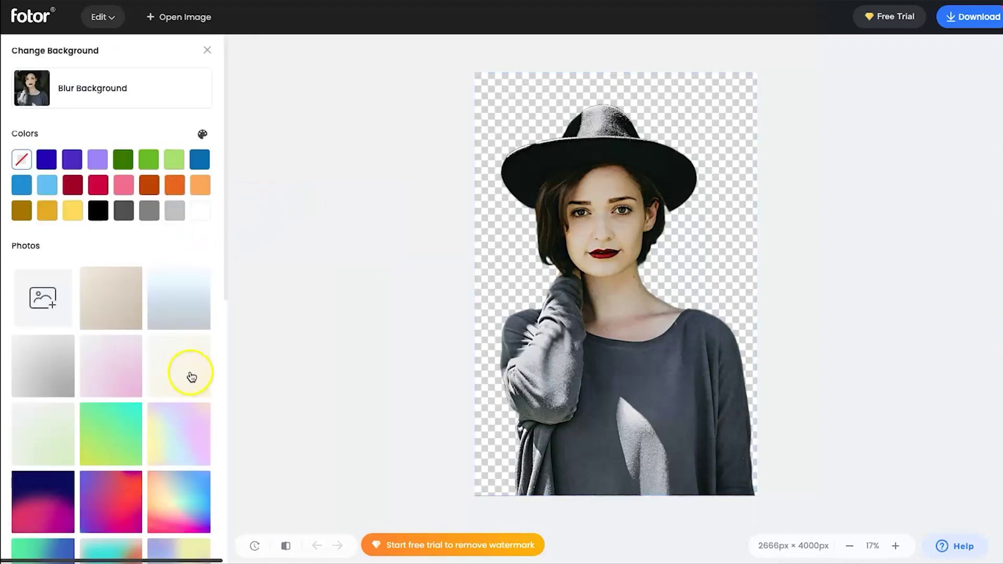
pyautogui.click(118, 313)
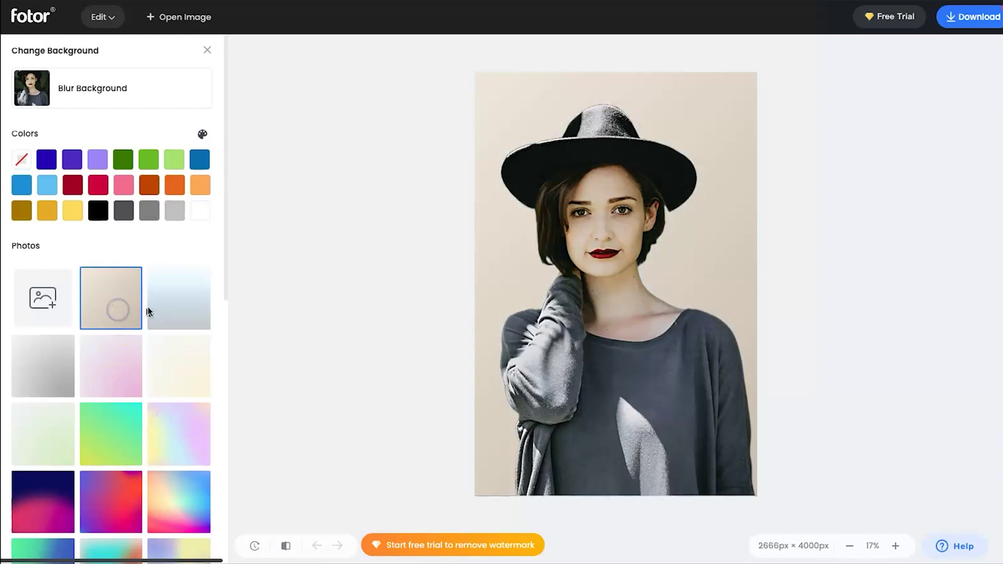
pyautogui.click(162, 306)
pyautogui.click(185, 381)
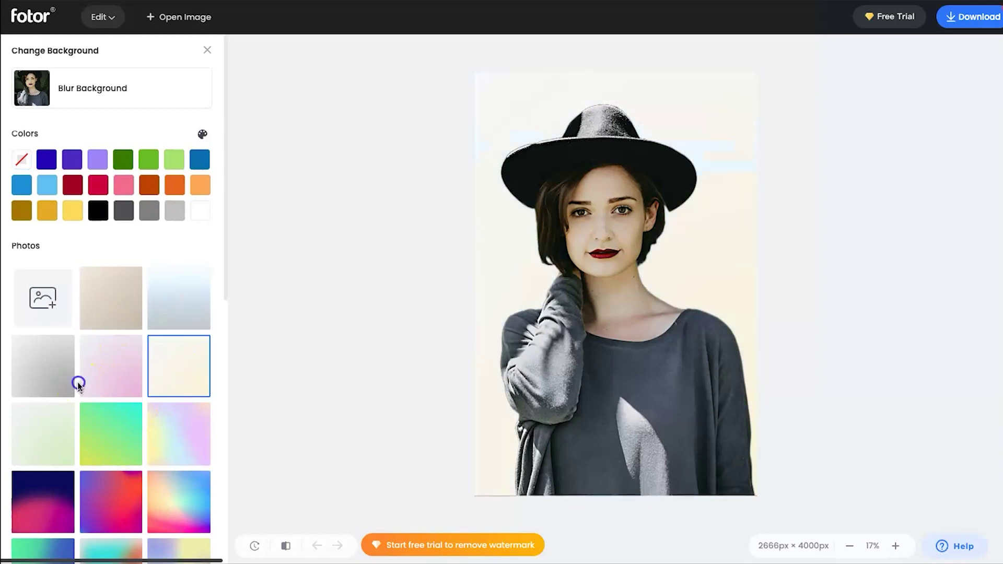
pyautogui.click(94, 446)
pyautogui.click(49, 421)
pyautogui.click(35, 358)
pyautogui.click(104, 358)
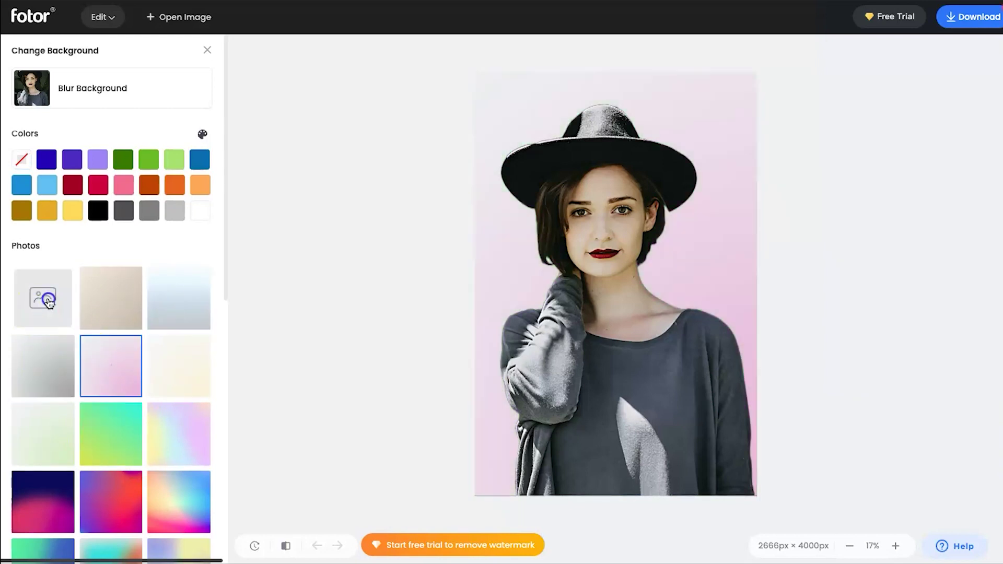
pyautogui.click(43, 299)
pyautogui.doubleClick(286, 97)
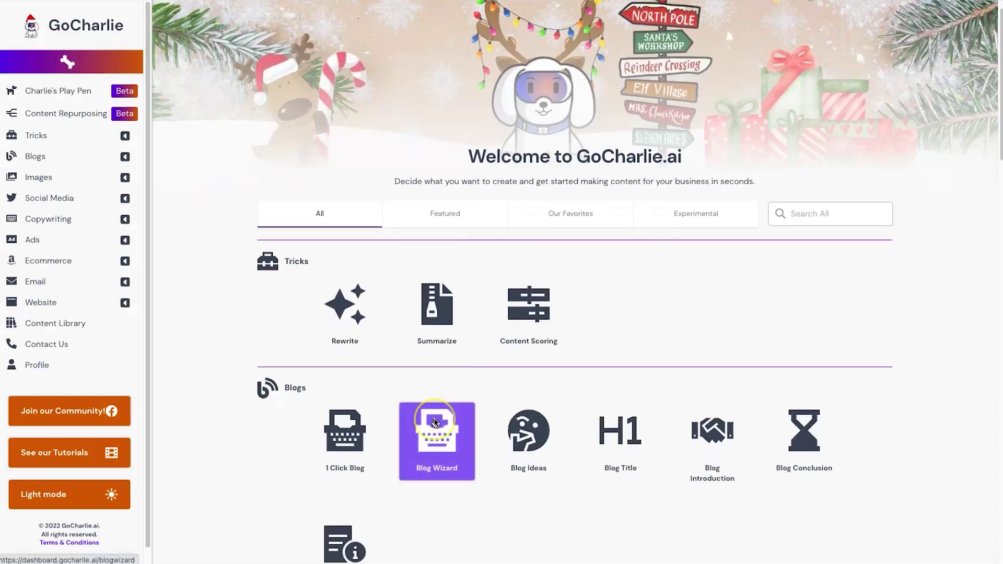
pyautogui.scroll(-3, 436, 408)
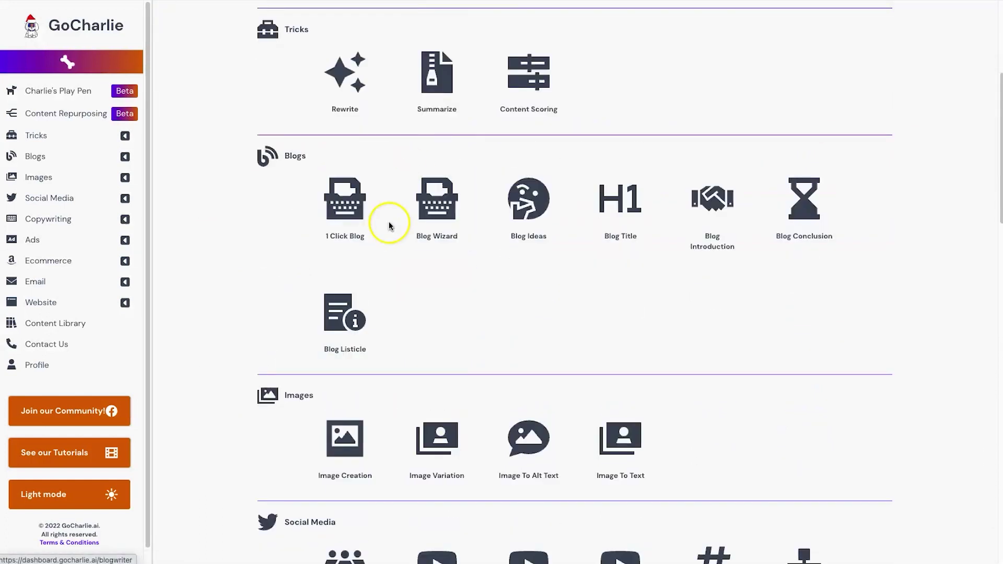
pyautogui.scroll(-1, 269, 320)
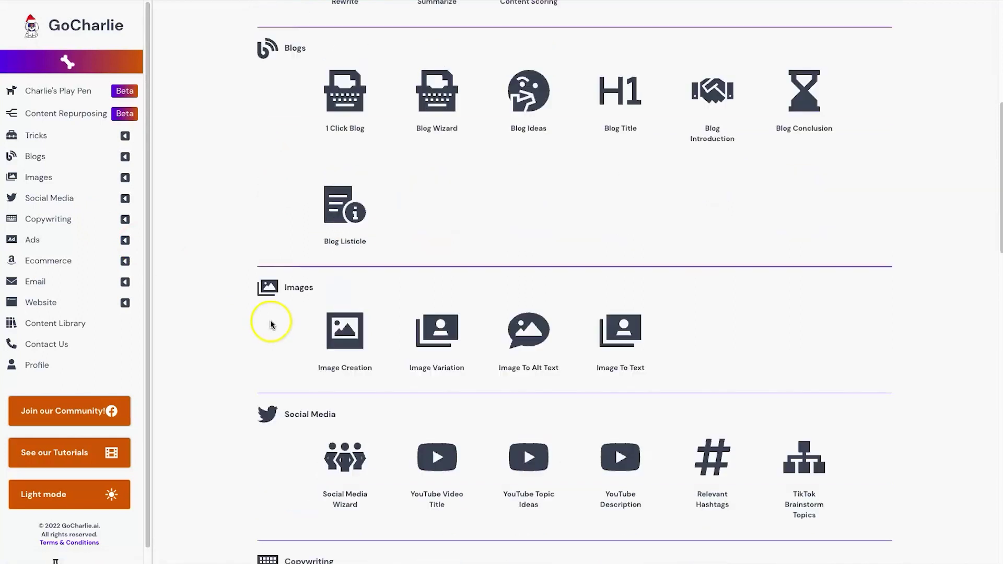
pyautogui.scroll(-2, 502, 352)
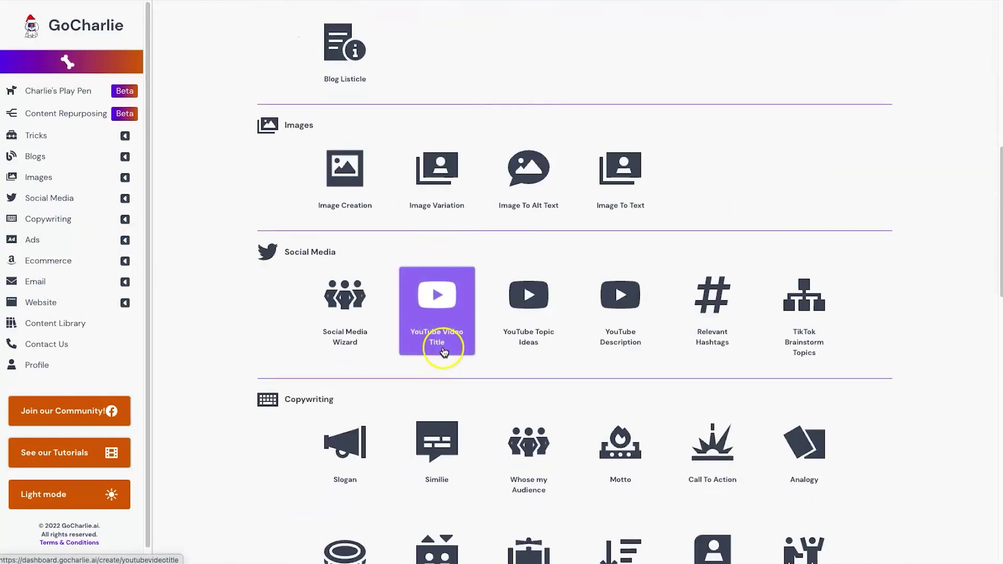
pyautogui.scroll(-1, 565, 356)
pyautogui.scroll(-2, 580, 337)
pyautogui.scroll(-3, 471, 377)
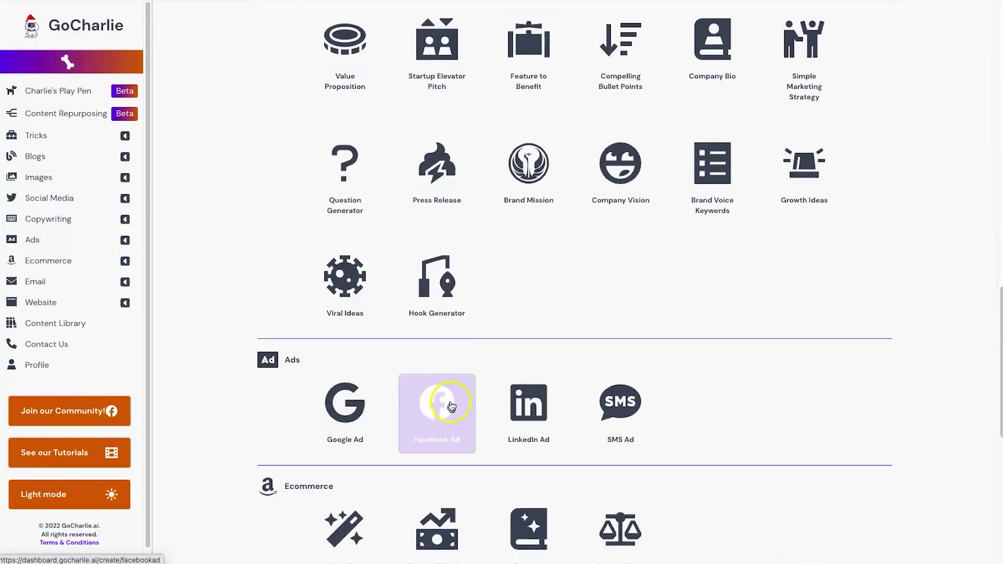
pyautogui.scroll(-2, 329, 344)
pyautogui.scroll(-2, 398, 429)
pyautogui.scroll(-2, 377, 429)
pyautogui.scroll(8, 426, 415)
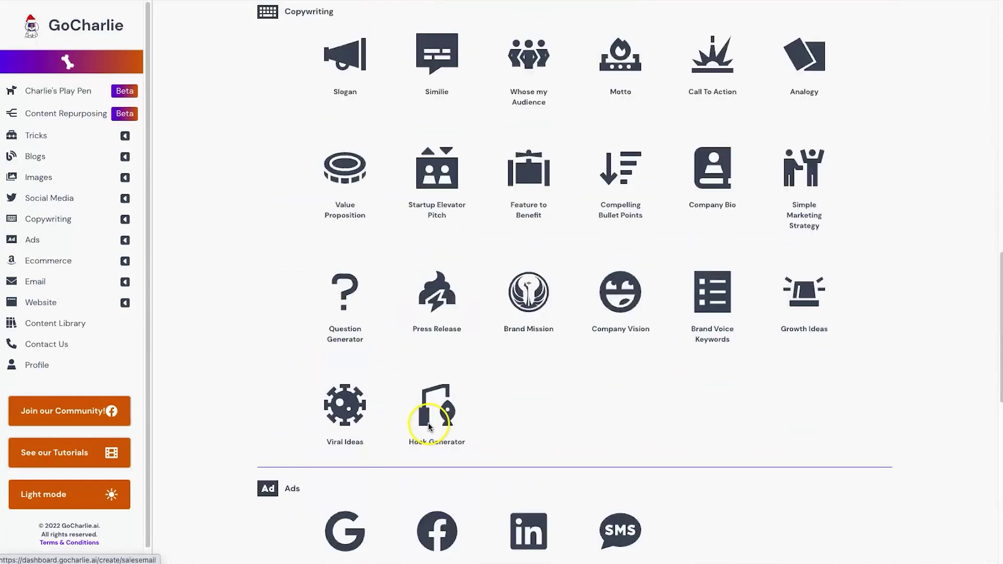
pyautogui.scroll(10, 424, 432)
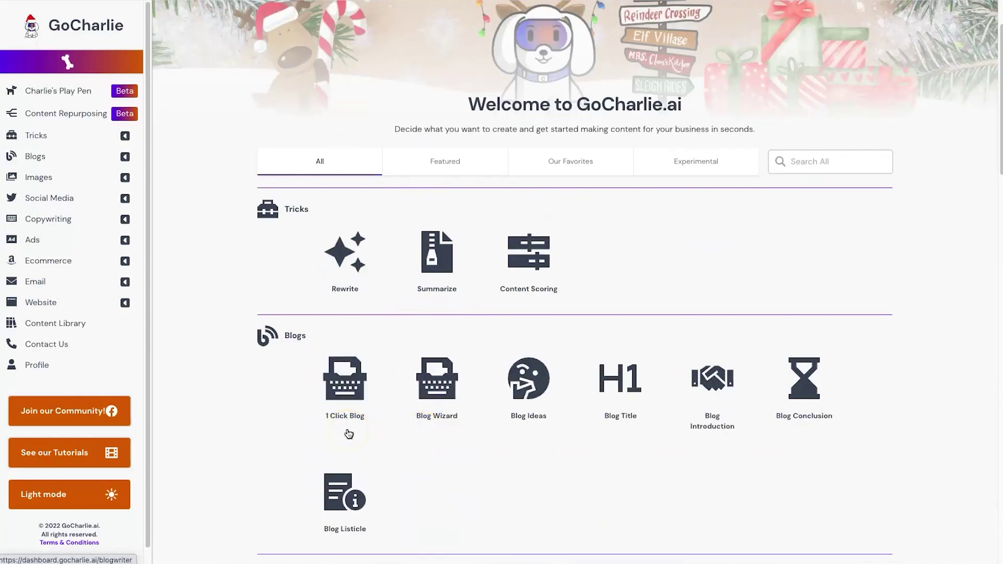
# Step: Generate a 1 Click Blog on AI copywriters with a Friendly tone, target audience and SEO keywords
pyautogui.click(362, 393)
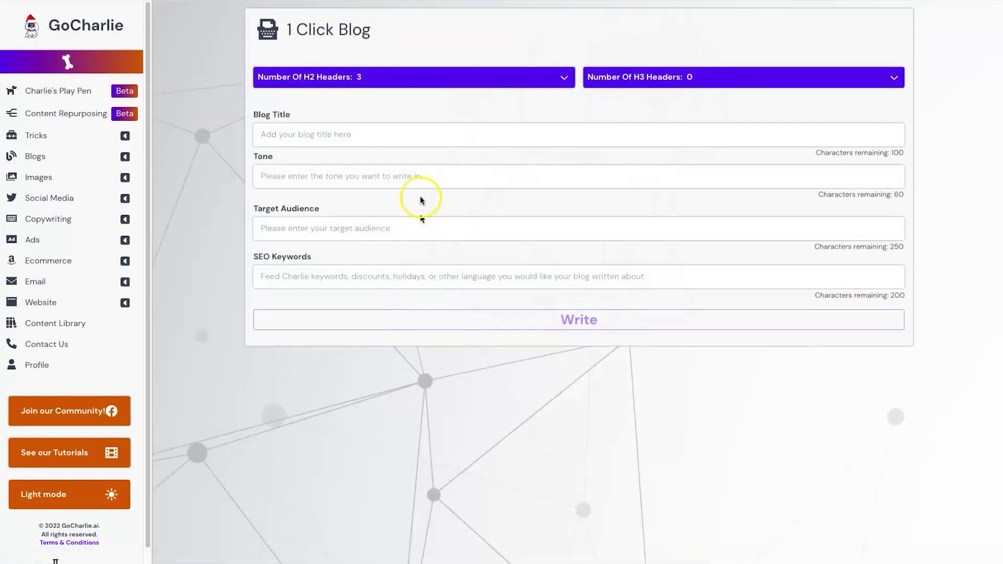
pyautogui.click(416, 132)
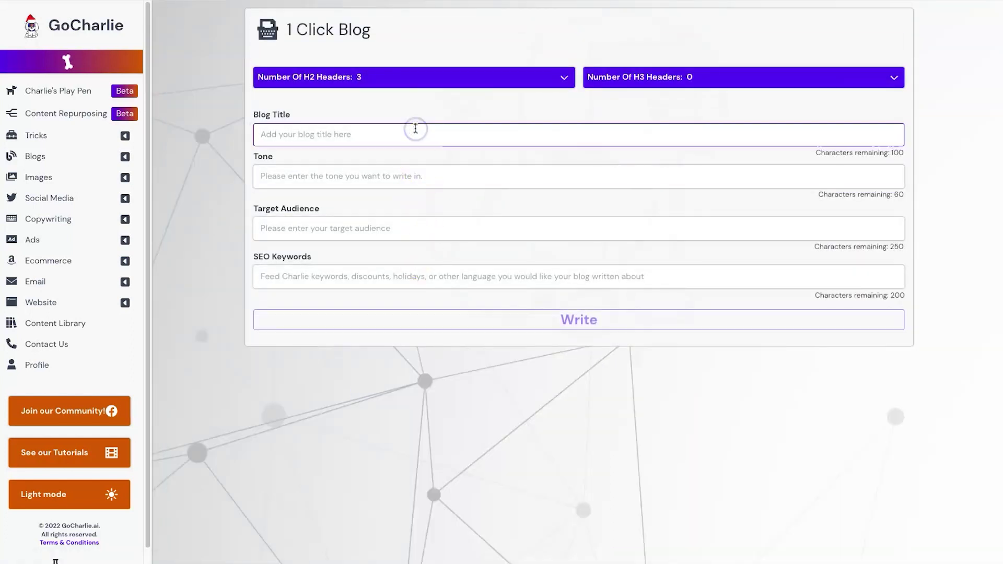
pyautogui.write('The Benefits of')
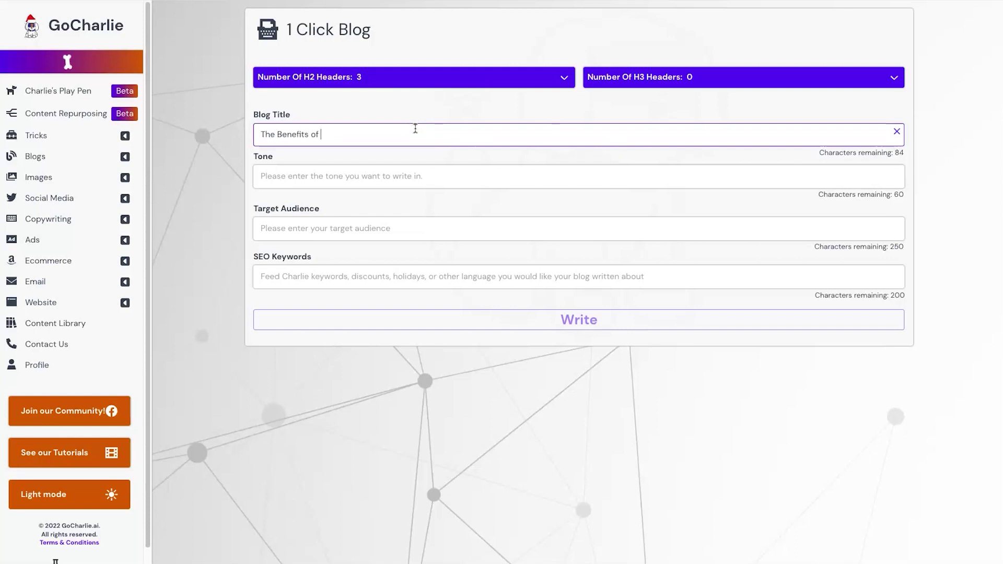
pyautogui.write('AI Copywriters')
pyautogui.click(420, 167)
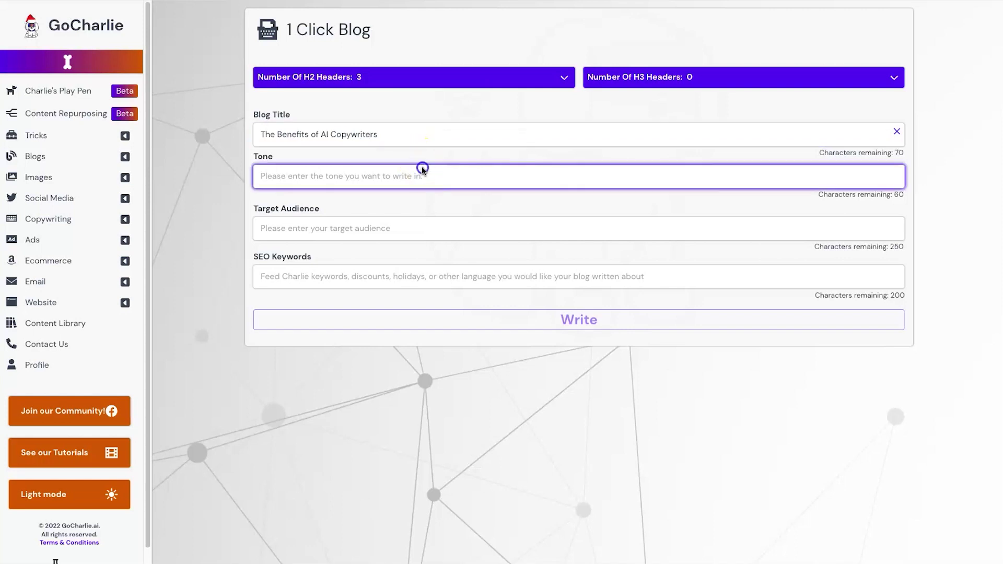
pyautogui.write('fr')
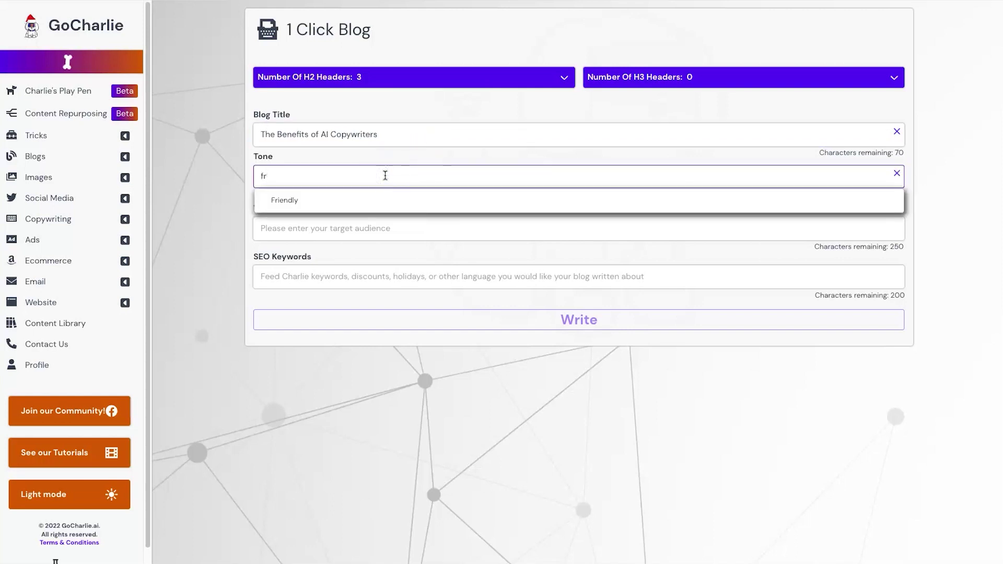
pyautogui.click(365, 200)
pyautogui.click(360, 221)
pyautogui.write('sm')
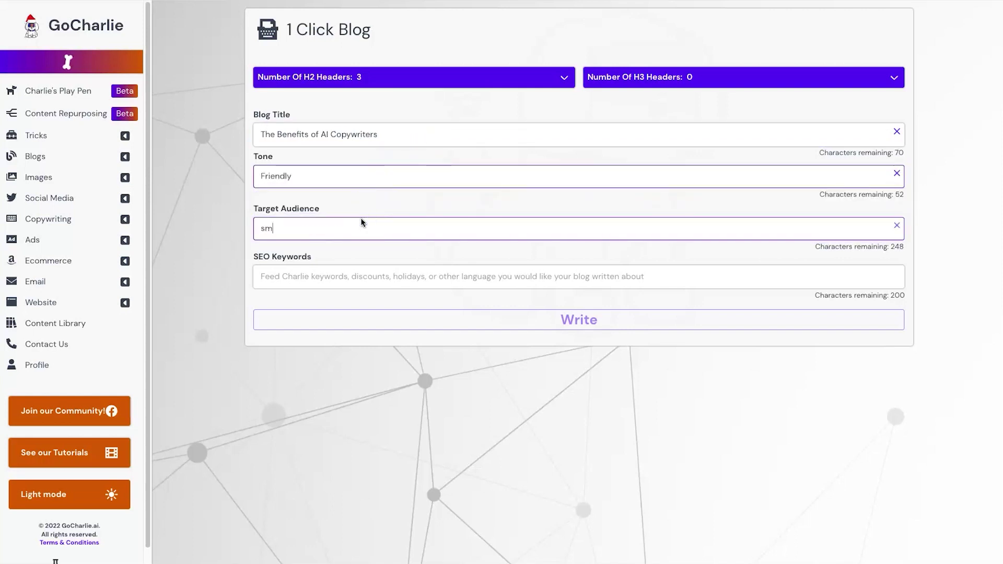
pyautogui.write('all businesses, ')
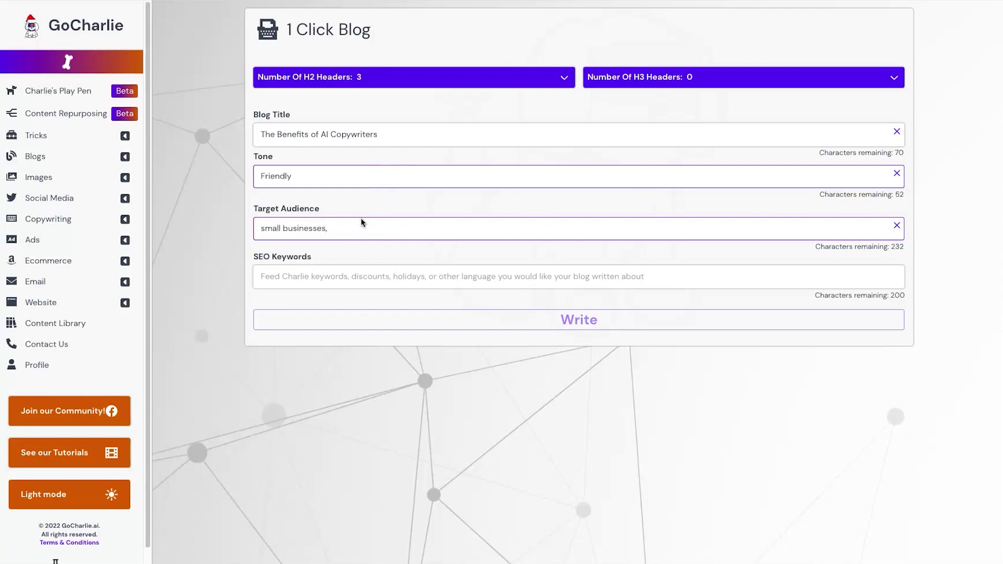
pyautogui.write('social media agencies,')
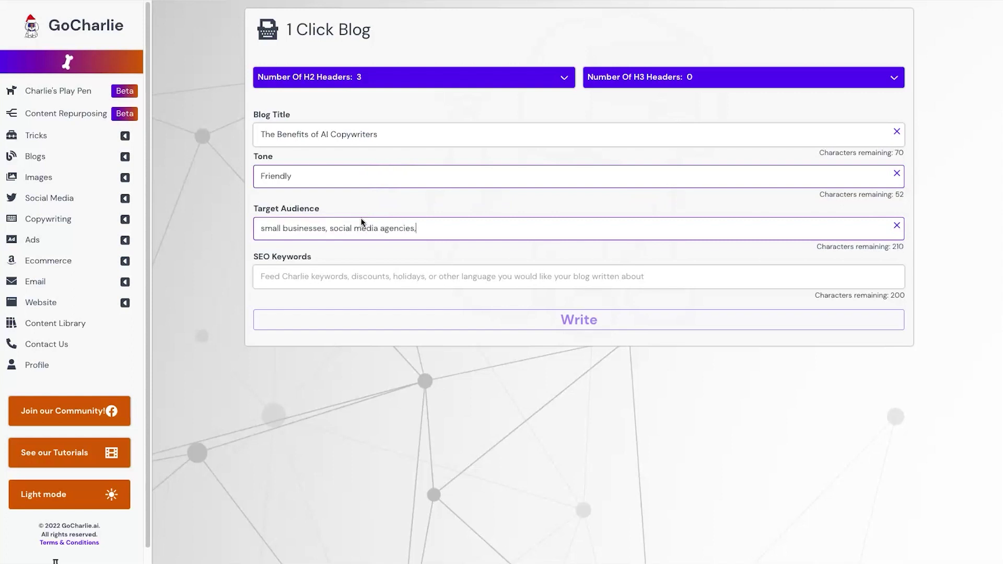
pyautogui.press('Tab')
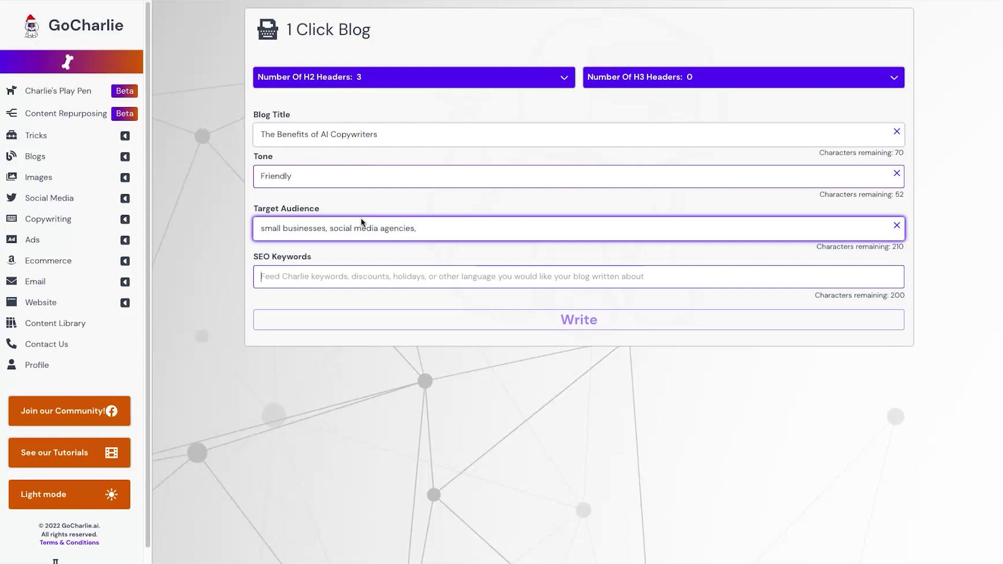
pyautogui.write('benefits of ai copywriters, ai copywriting,')
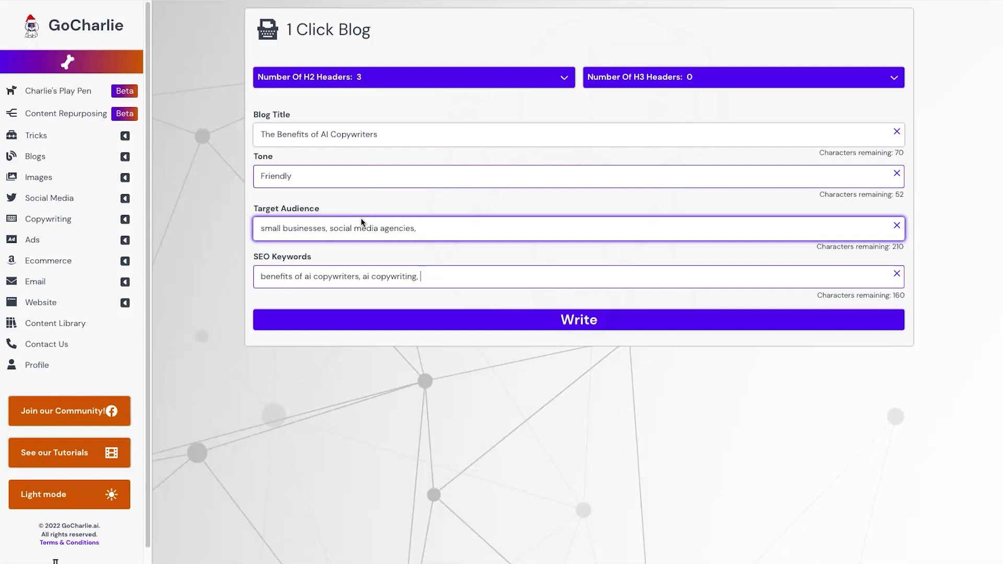
pyautogui.write('the best ai copy')
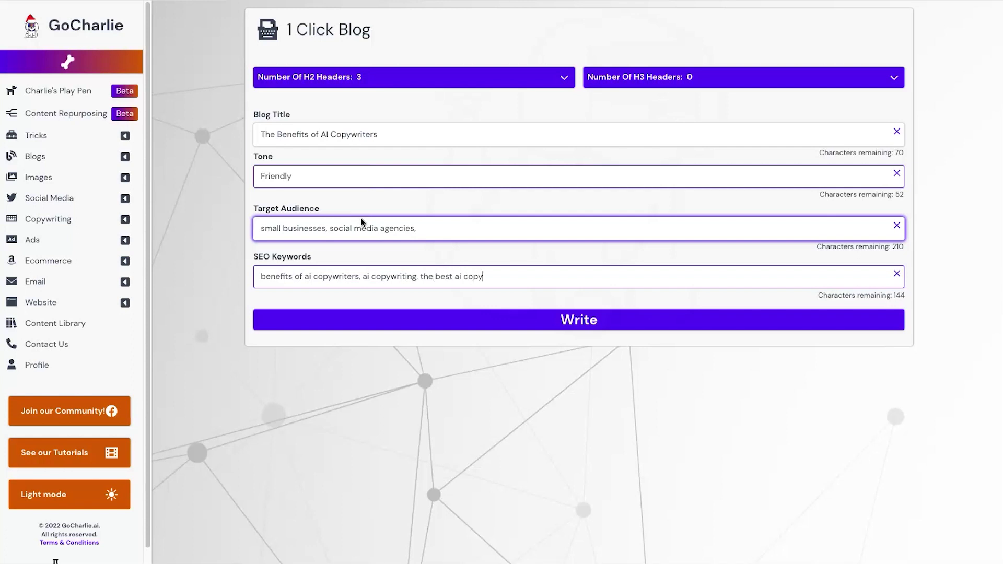
pyautogui.write('writers,')
pyautogui.click(550, 320)
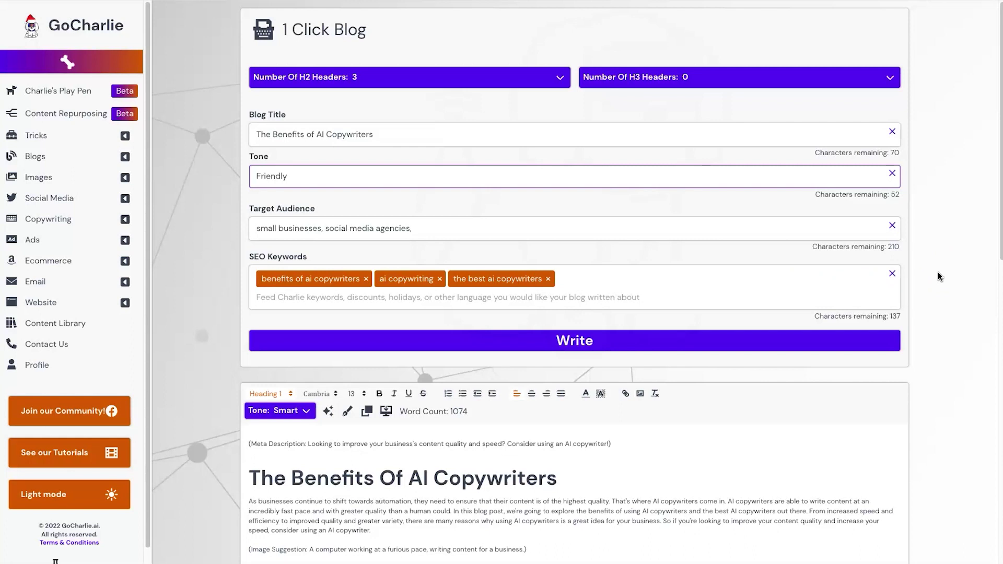
pyautogui.scroll(-3, 702, 408)
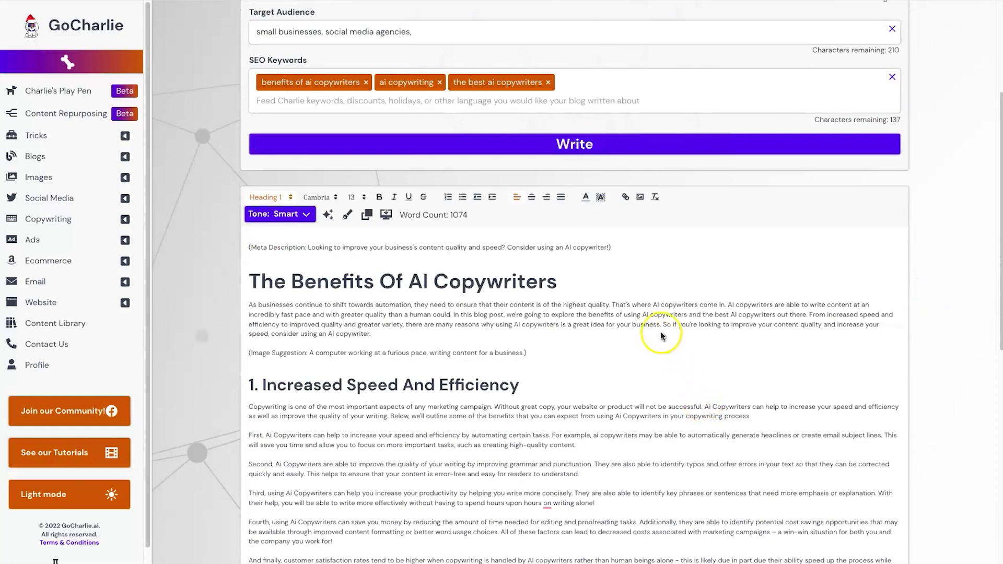
pyautogui.scroll(-1, 661, 333)
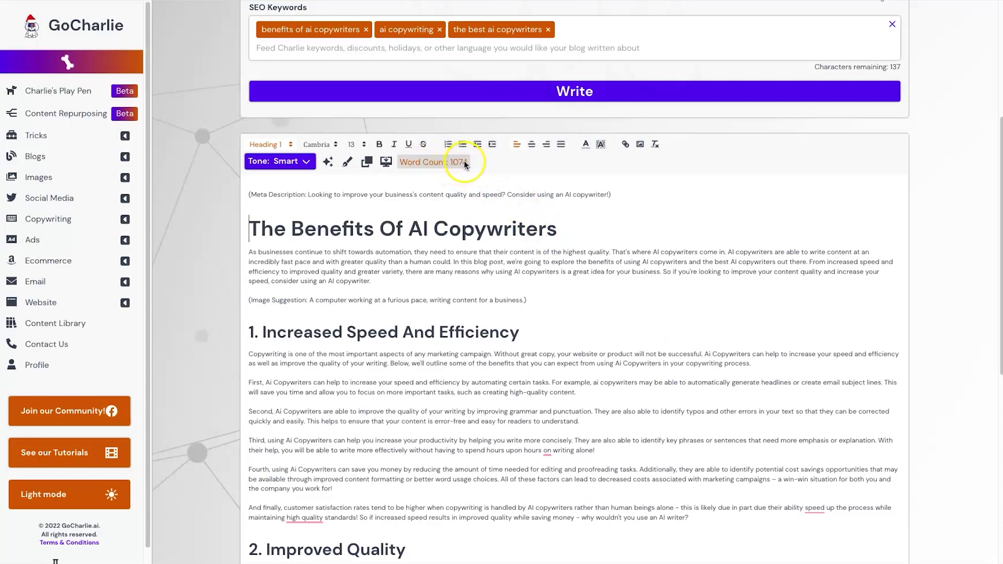
pyautogui.scroll(-1, 520, 237)
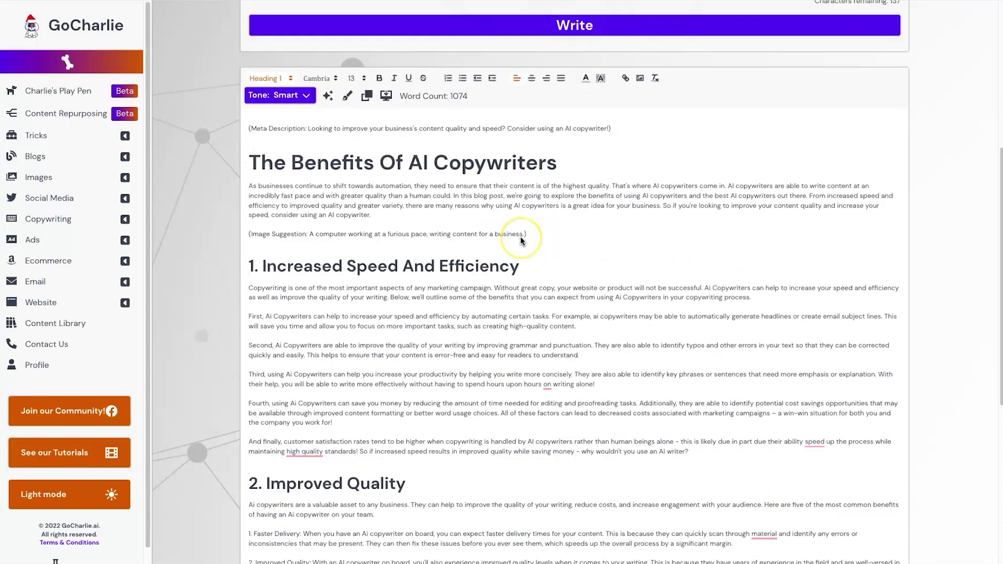
pyautogui.scroll(-1, 521, 237)
pyautogui.scroll(-2, 521, 241)
pyautogui.scroll(-2, 460, 274)
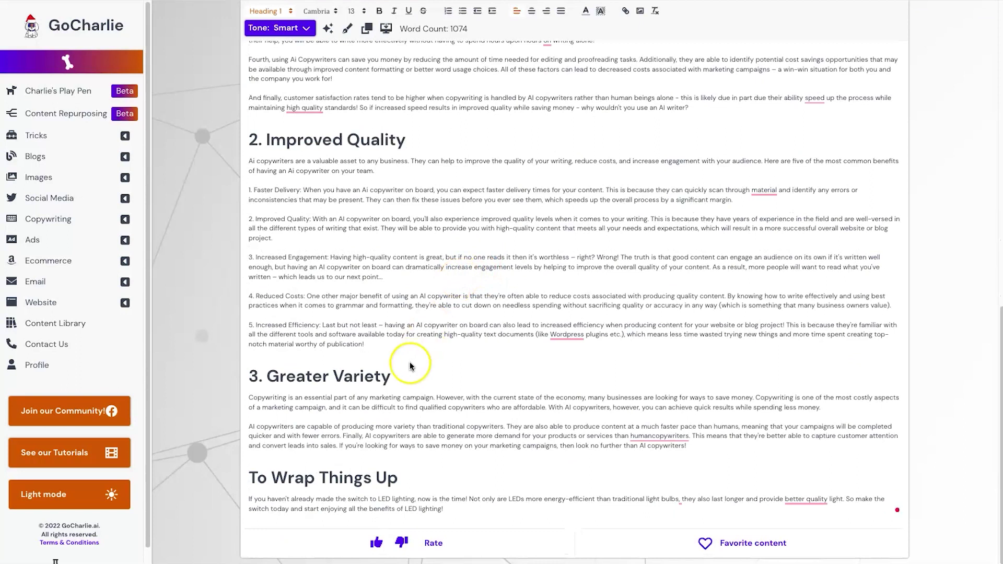
pyautogui.scroll(3, 414, 357)
pyautogui.scroll(2, 396, 126)
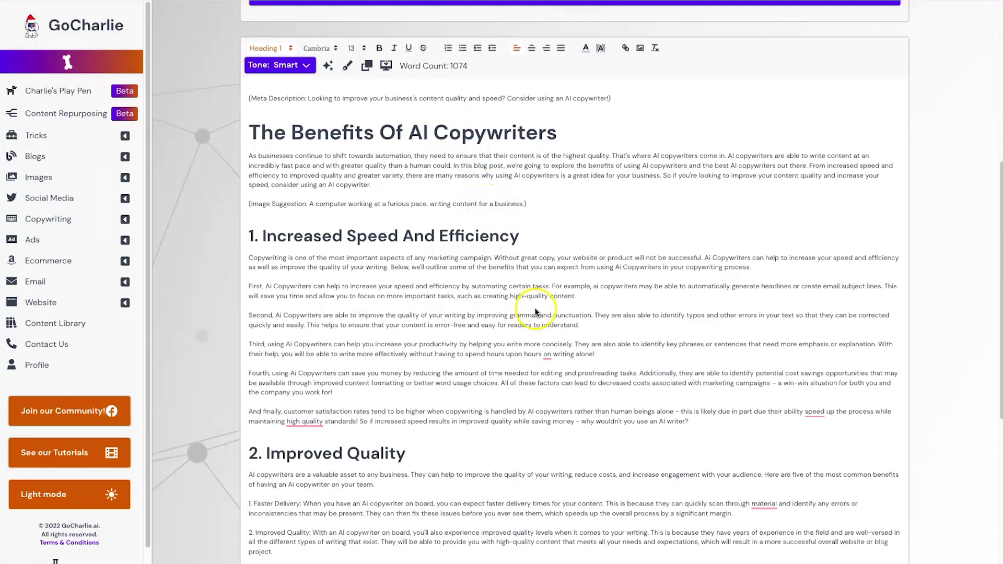
pyautogui.scroll(1, 537, 312)
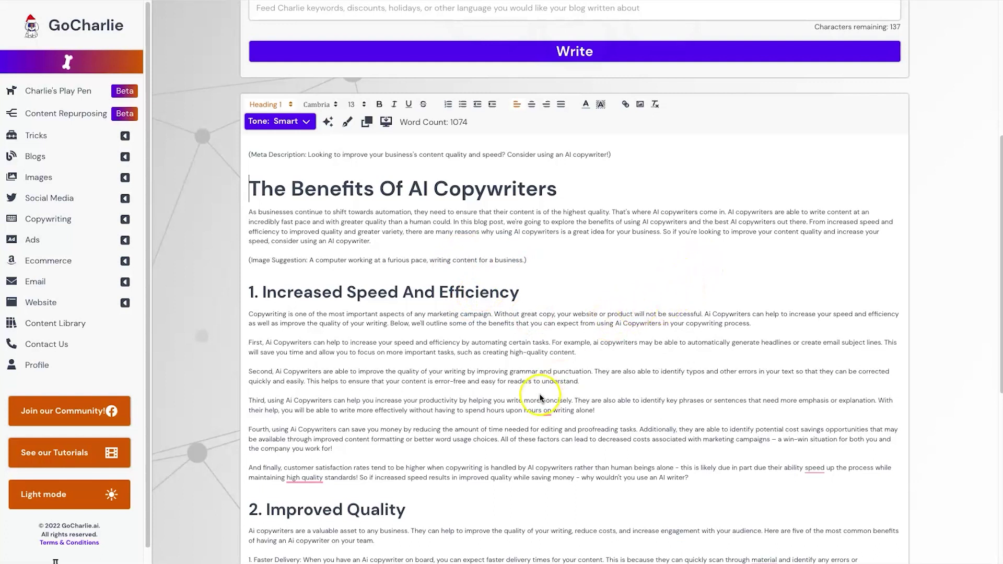
pyautogui.scroll(-1, 540, 398)
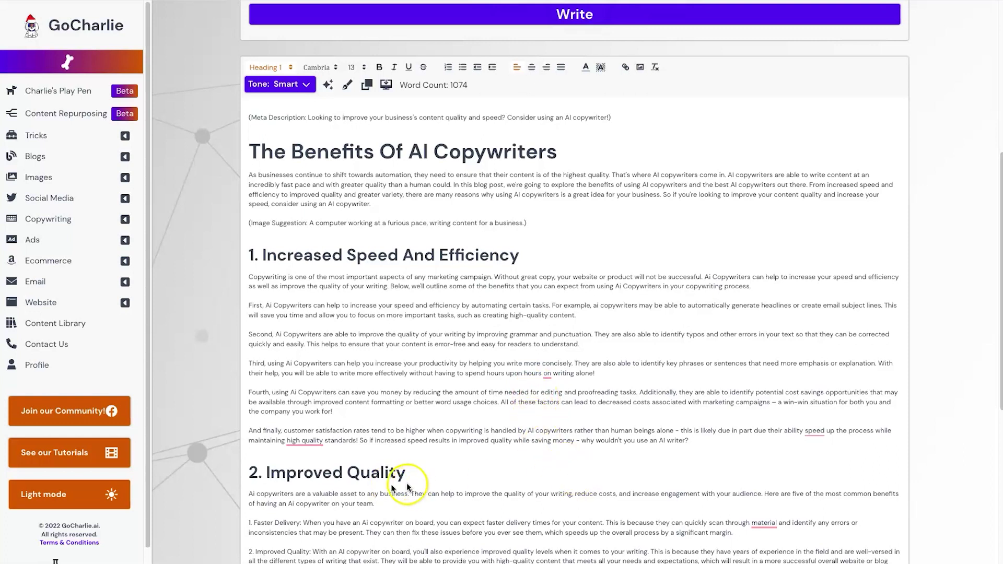
pyautogui.scroll(-1, 355, 485)
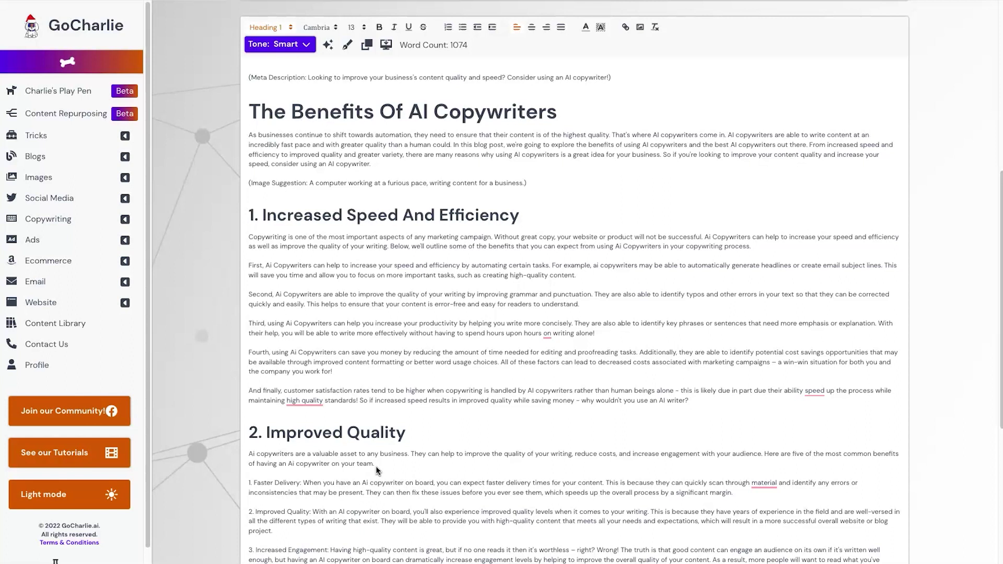
pyautogui.scroll(5, 458, 295)
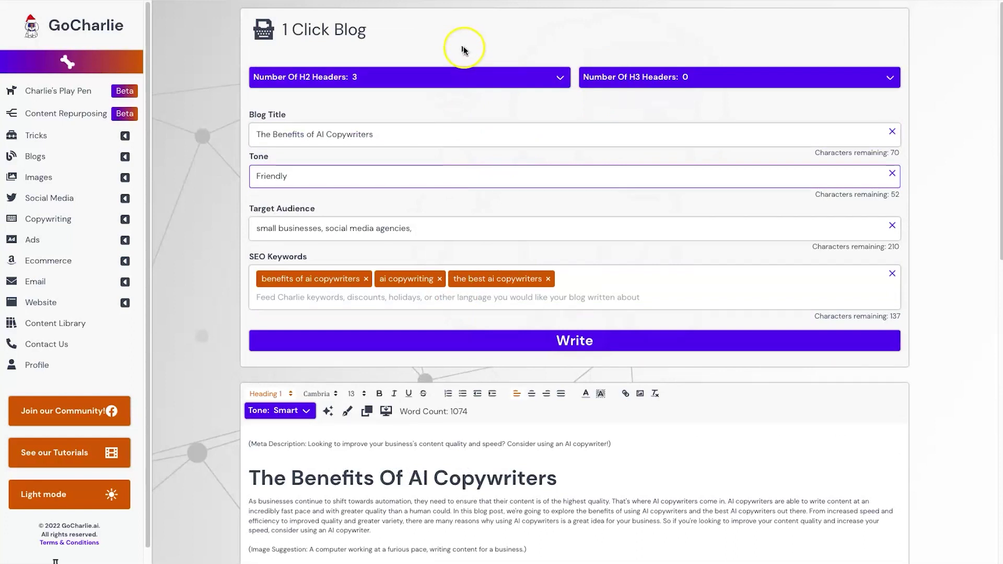
pyautogui.click(285, 87)
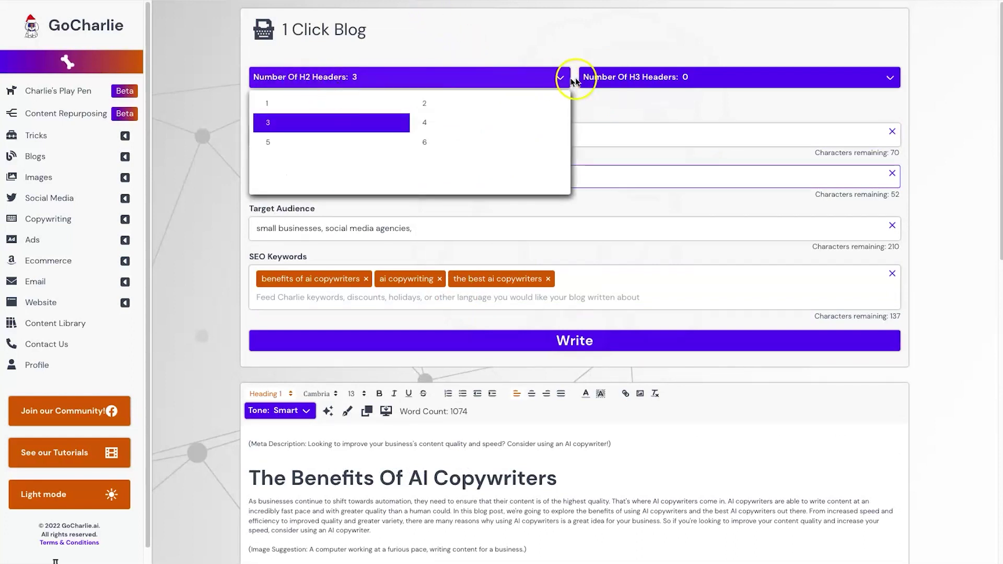
pyautogui.click(596, 77)
pyautogui.click(517, 60)
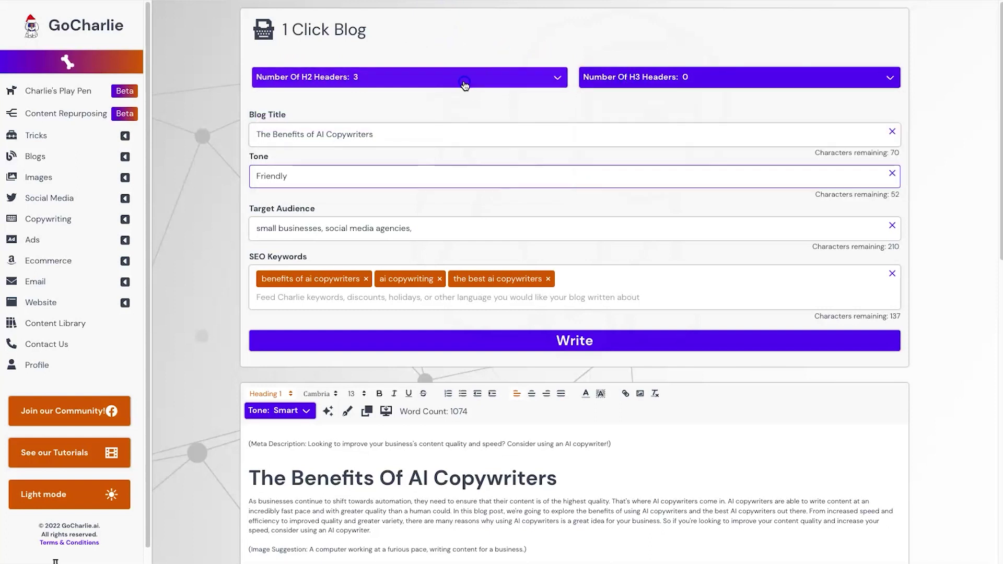
pyautogui.click(464, 79)
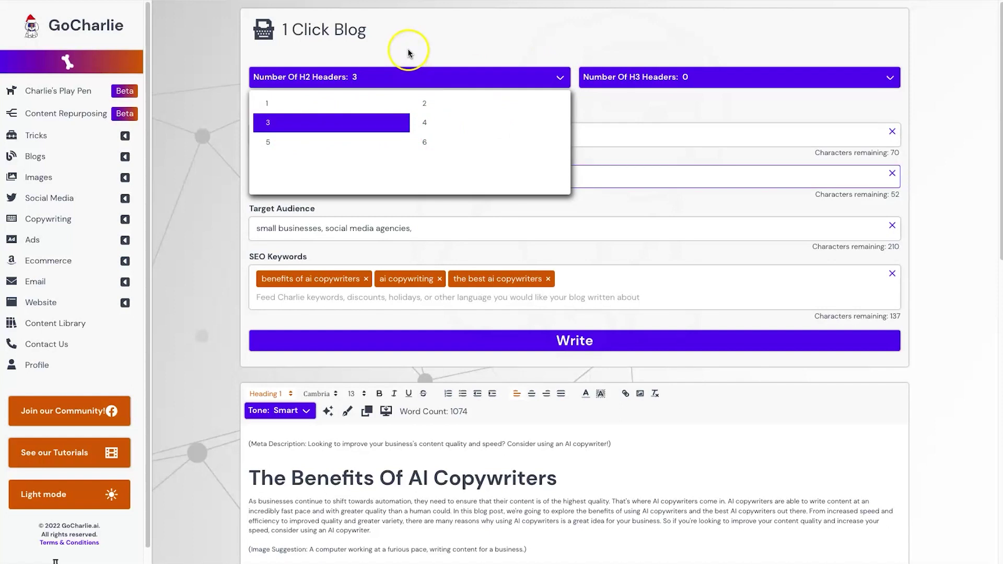
pyautogui.click(490, 32)
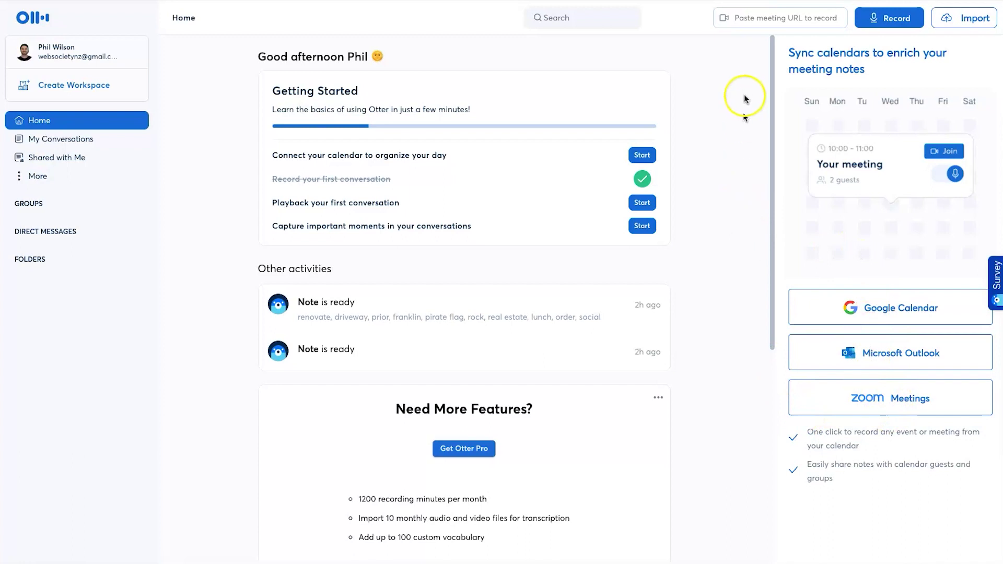
# Step: Record a 27-second live-transcribed note in Otter.ai, then open the saved note
pyautogui.click(902, 22)
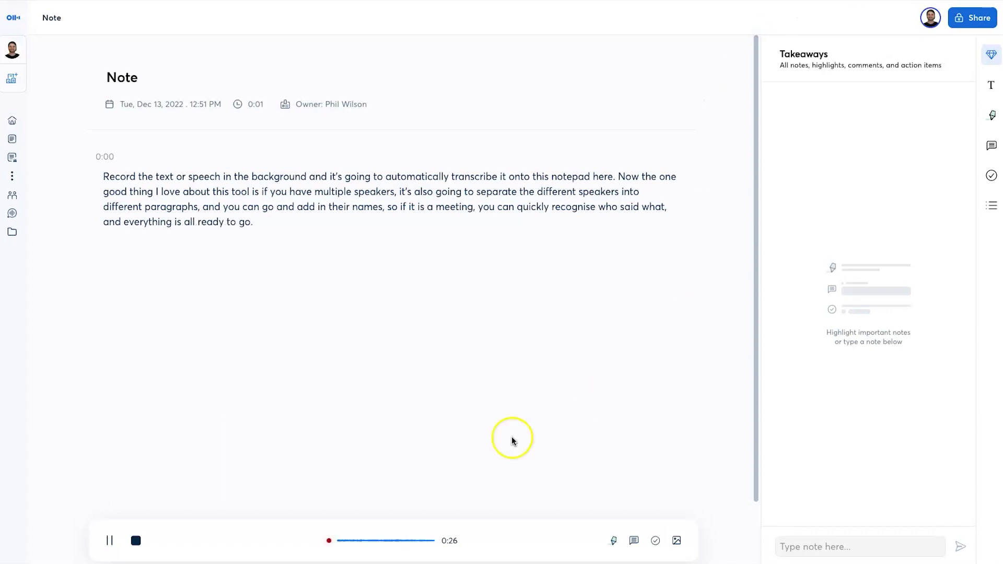
pyautogui.click(136, 541)
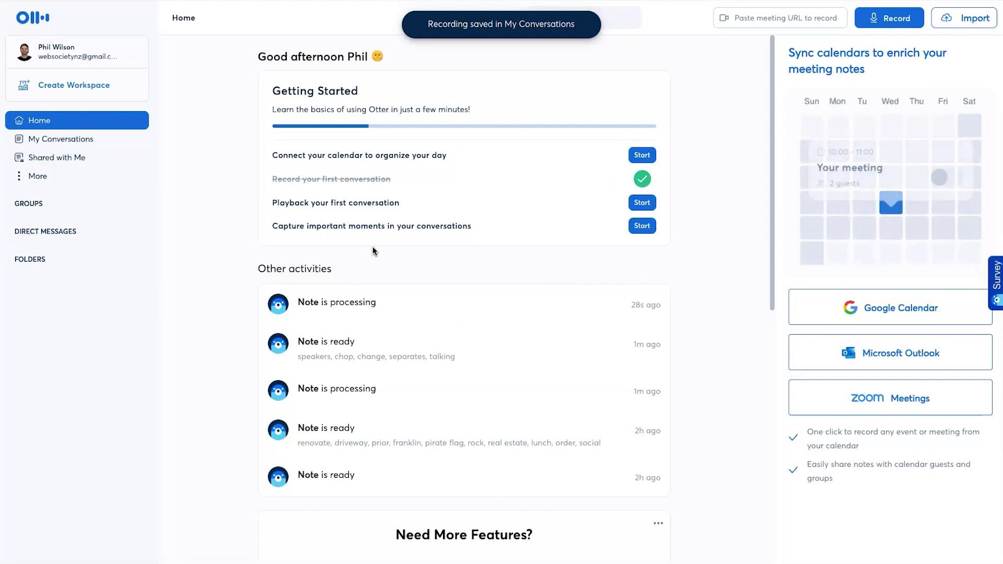
pyautogui.click(420, 312)
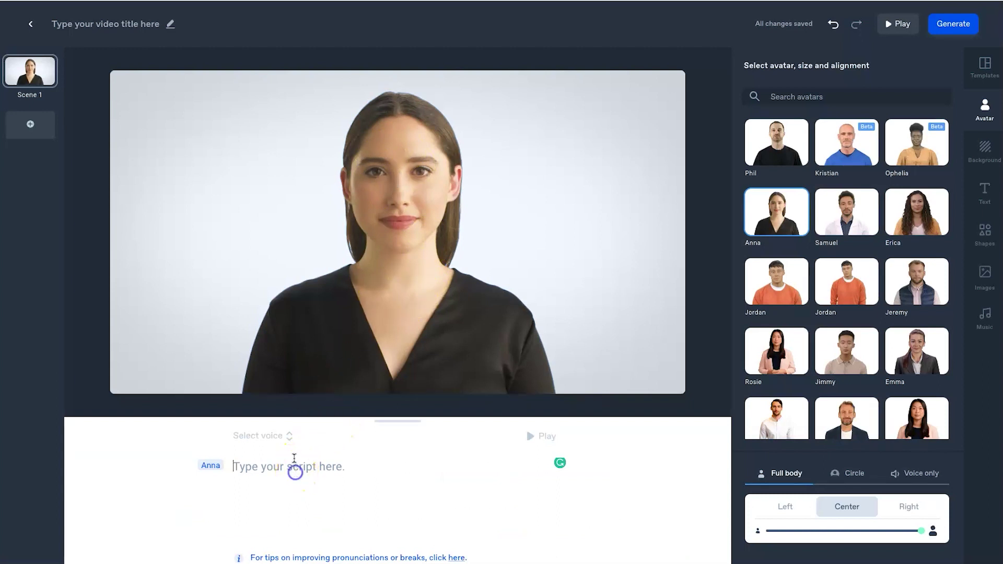
# Step: Paste the four-line poem into Anna's script and keep the English (US) Professional voice
pyautogui.click(280, 469)
pyautogui.write('Open your heart to happiness. Let every pore absorb light. Swim in the joy of the here and now, And cast off the darkness of night.')
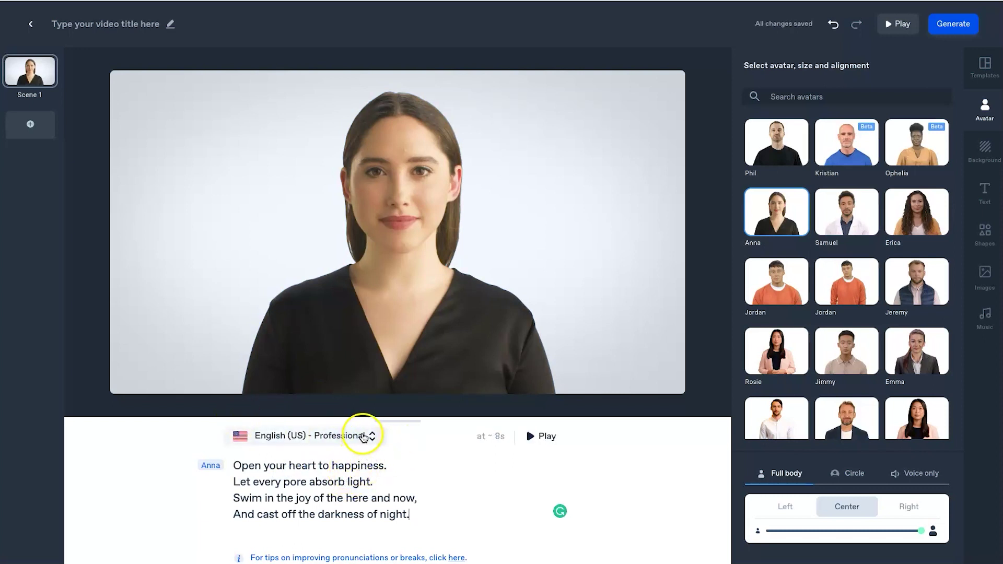
pyautogui.click(363, 438)
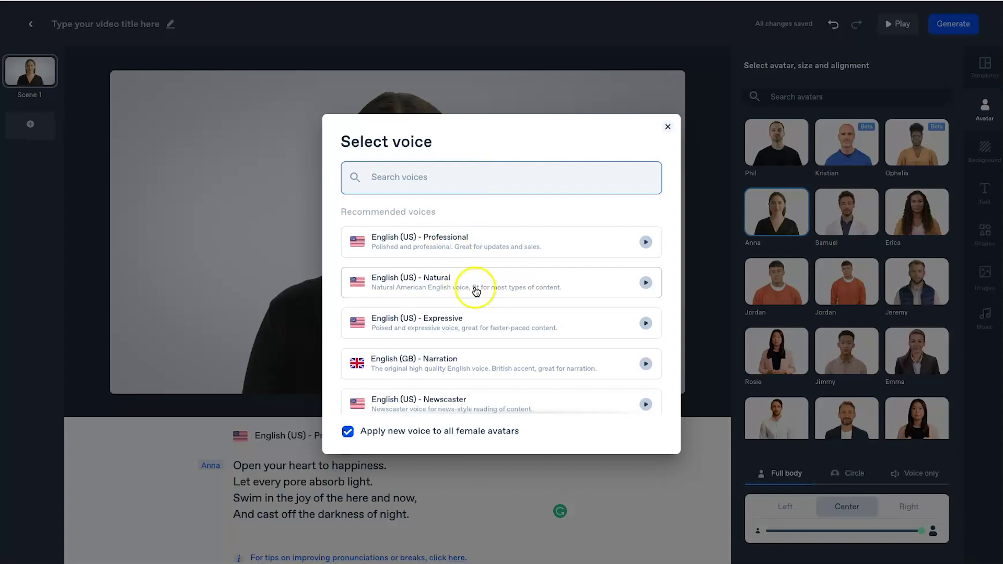
pyautogui.scroll(-3, 448, 358)
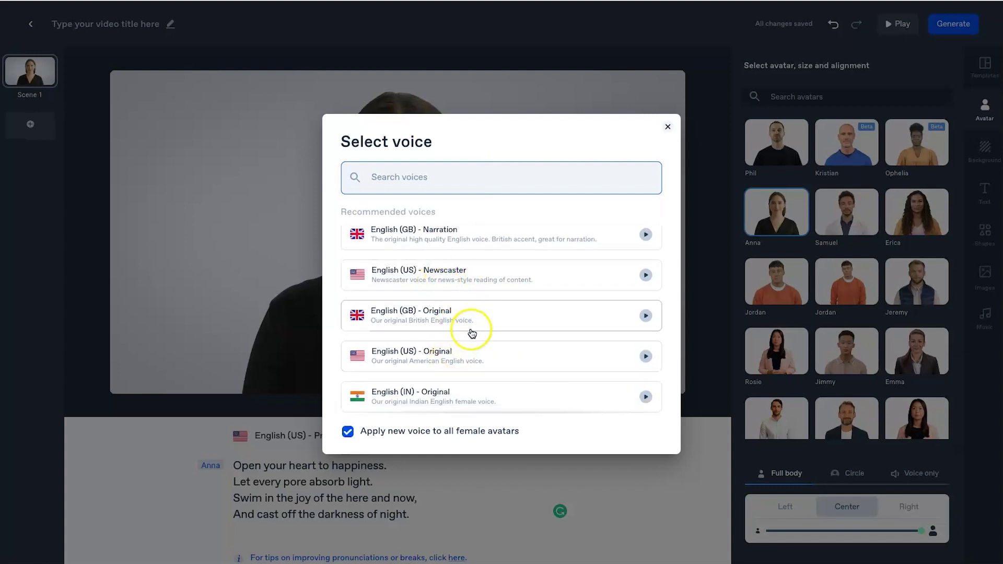
pyautogui.scroll(-3, 465, 325)
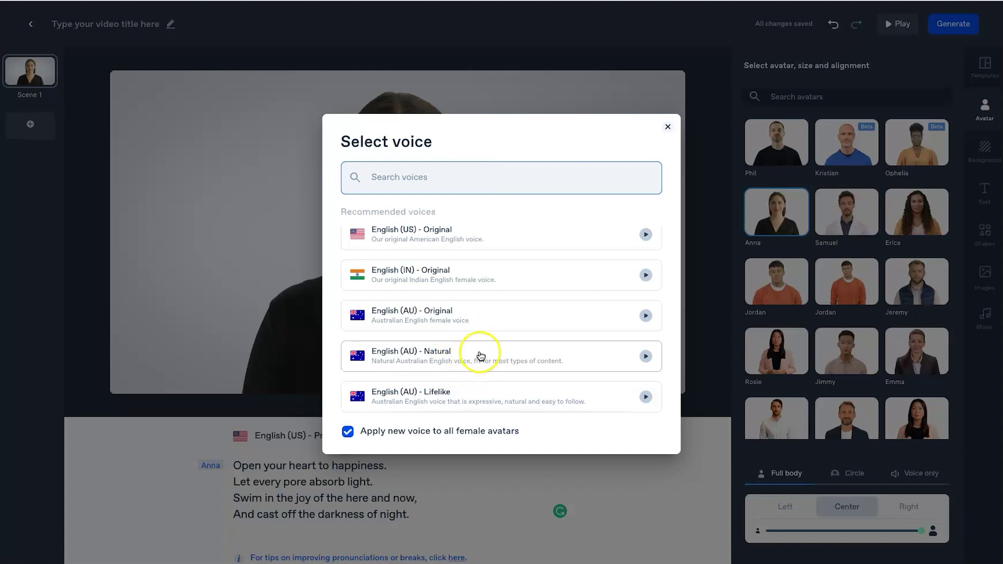
pyautogui.scroll(-3, 478, 357)
pyautogui.scroll(-3, 480, 356)
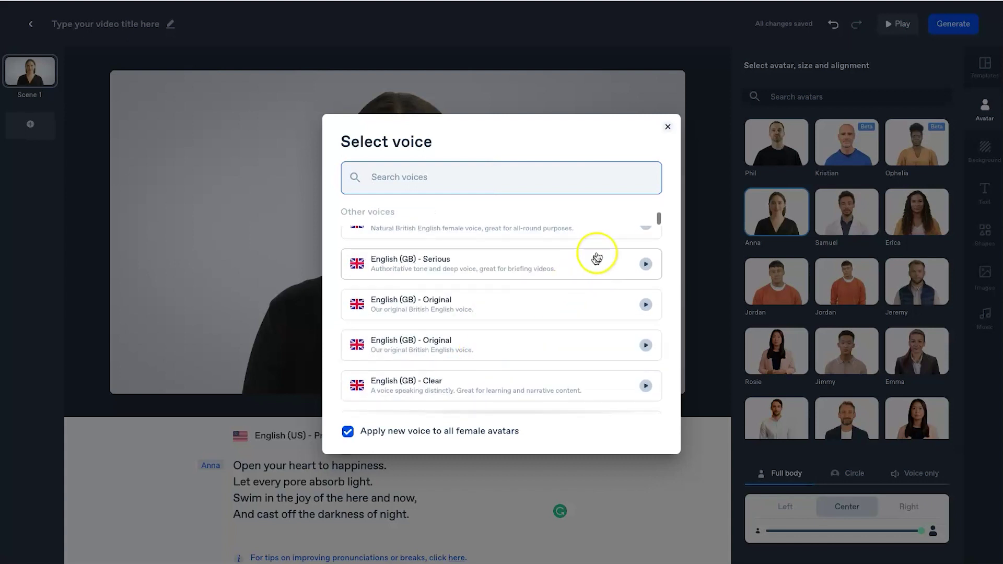
pyautogui.moveTo(650, 217); pyautogui.dragTo(659, 265)
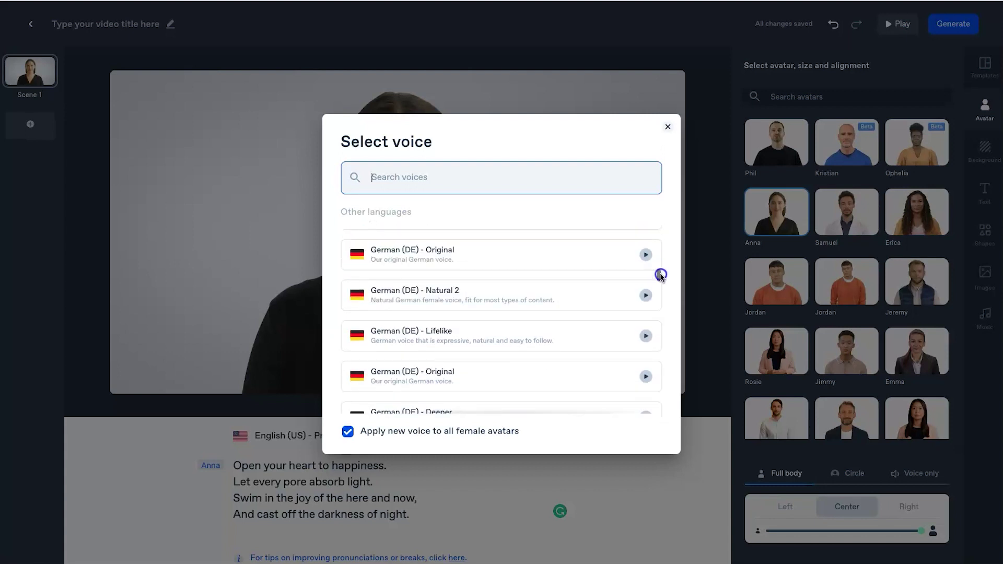
pyautogui.moveTo(659, 265); pyautogui.dragTo(651, 188)
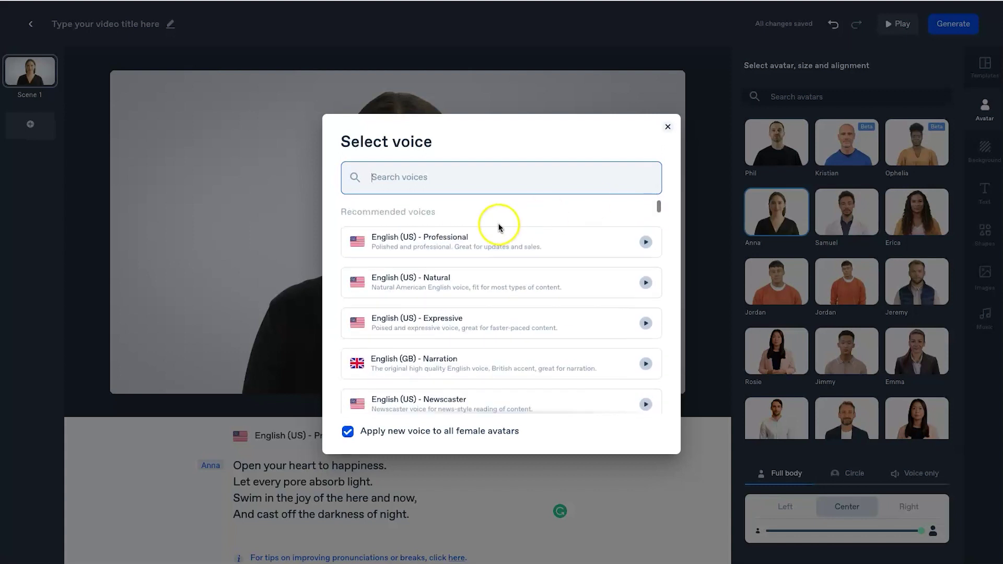
pyautogui.click(451, 237)
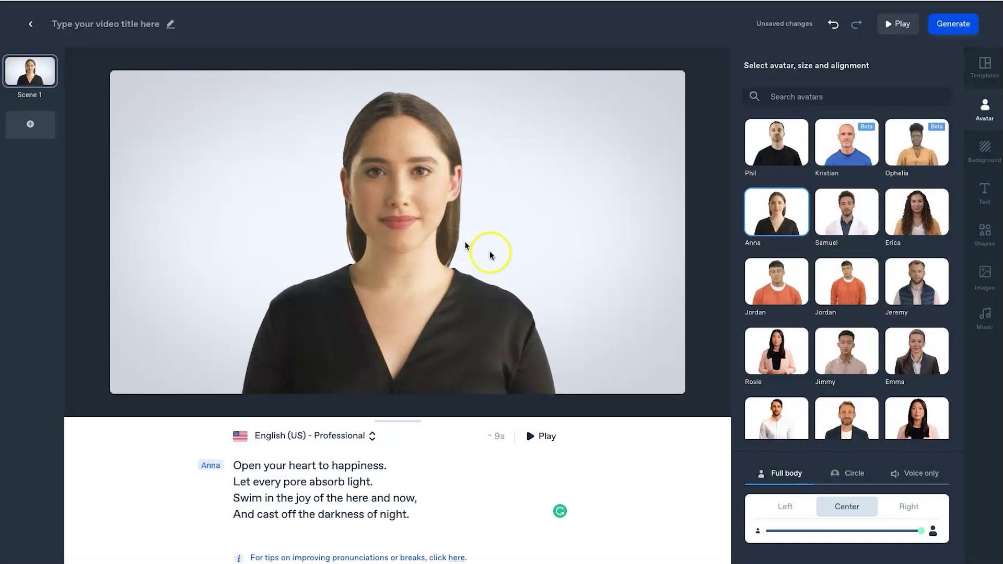
pyautogui.scroll(-3, 887, 306)
pyautogui.scroll(-3, 886, 306)
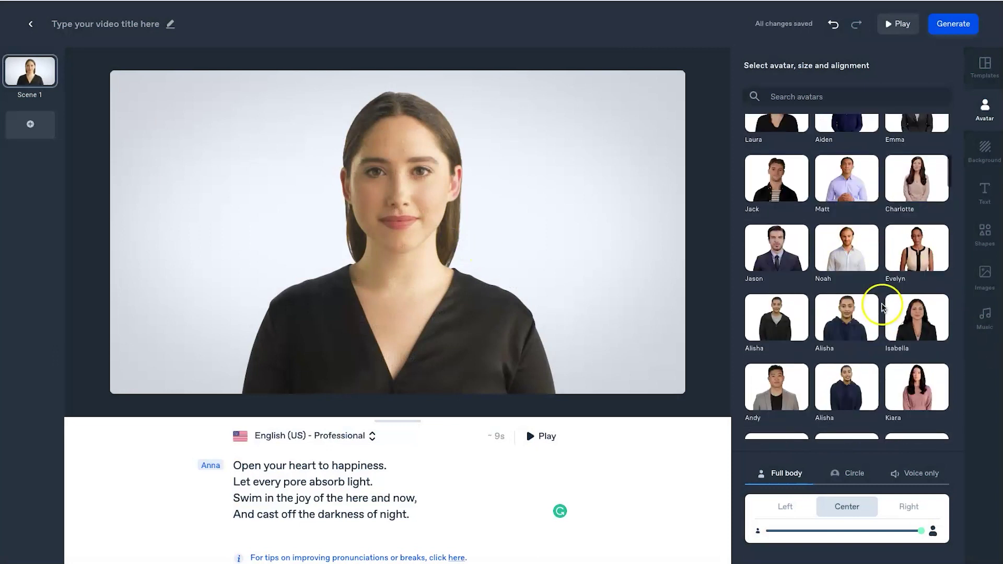
pyautogui.scroll(-3, 887, 306)
pyautogui.scroll(-3, 885, 307)
pyautogui.scroll(-3, 882, 308)
pyautogui.scroll(2, 881, 308)
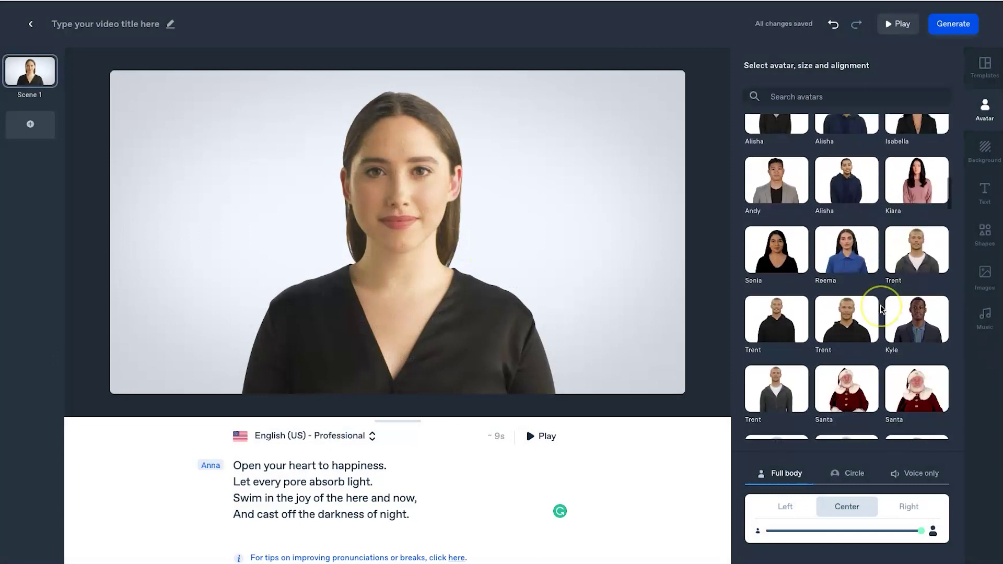
pyautogui.scroll(3, 881, 308)
pyautogui.scroll(3, 882, 309)
pyautogui.scroll(3, 882, 310)
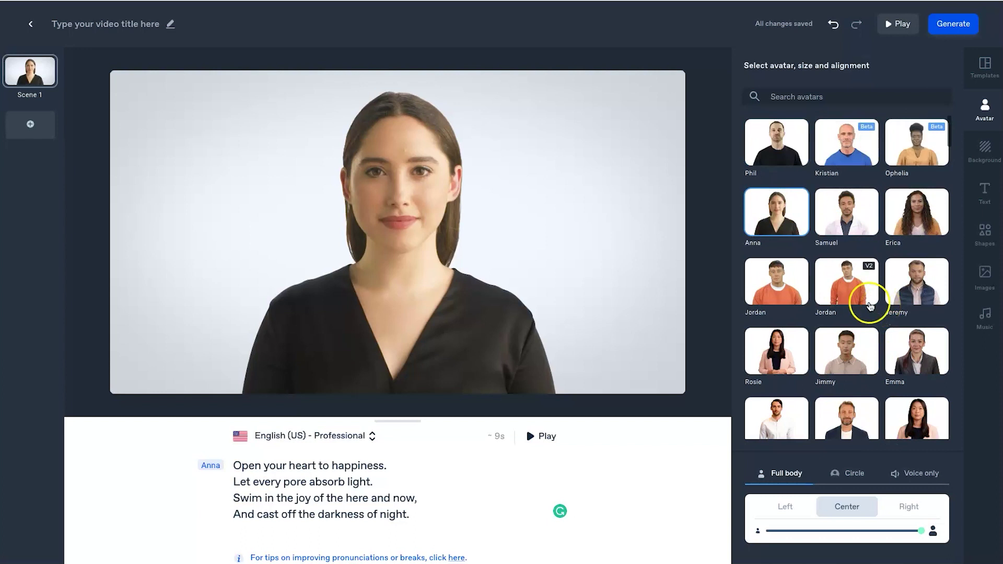
pyautogui.click(775, 160)
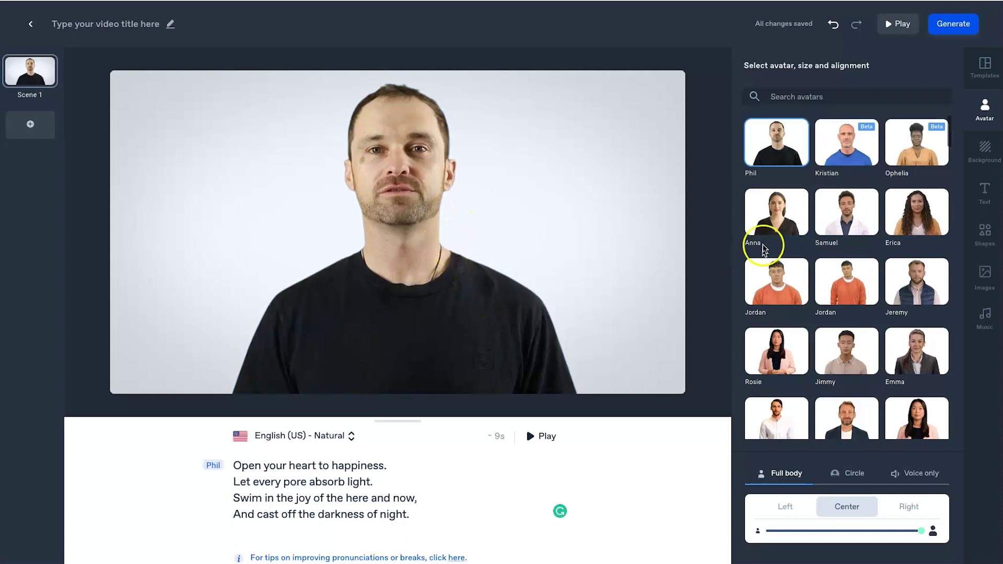
pyautogui.click(764, 209)
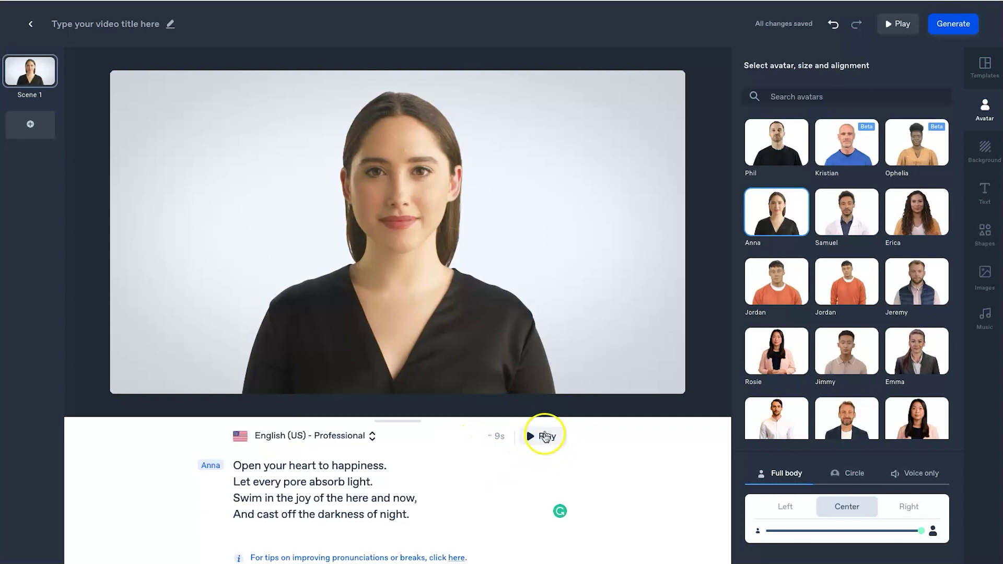
# Step: Generate the poem video titled 'YouTube test' and submit it for processing
pyautogui.click(947, 28)
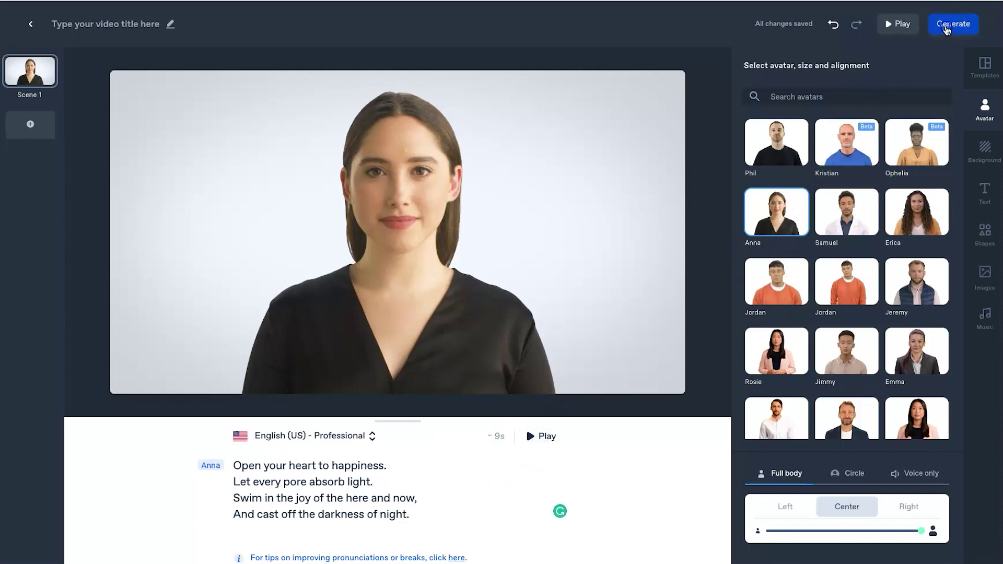
pyautogui.click(420, 230)
pyautogui.write('YouTube te')
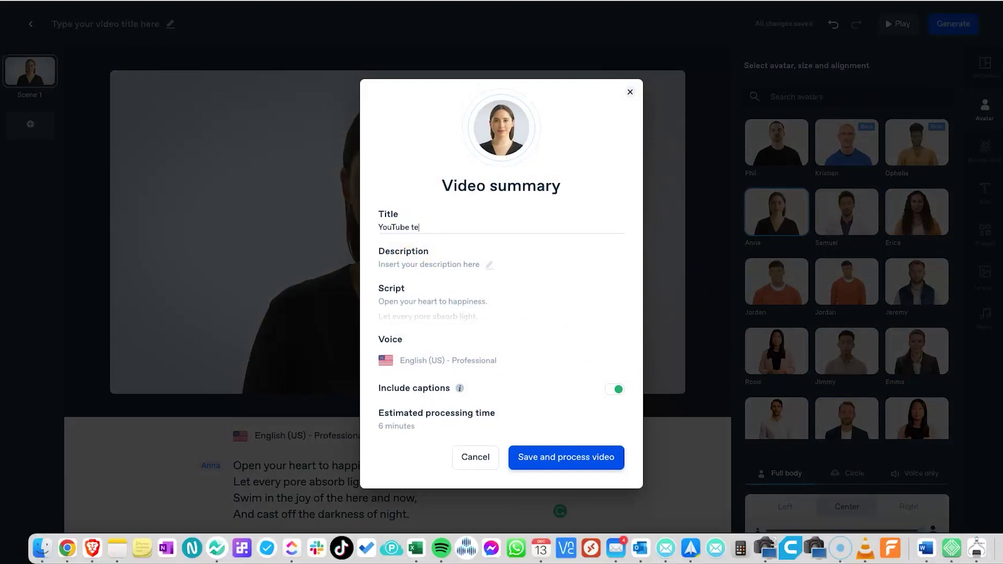
pyautogui.write('st')
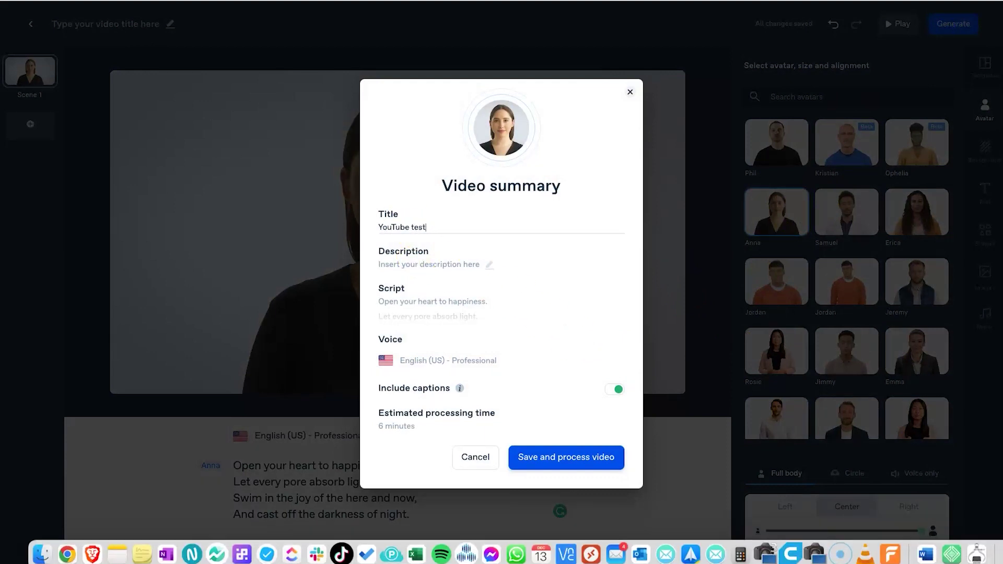
pyautogui.click(549, 457)
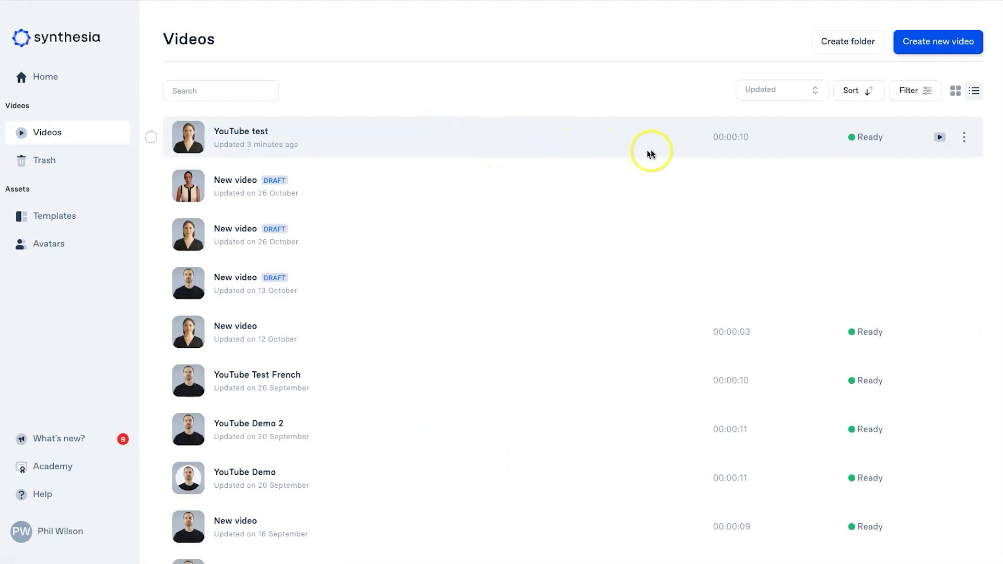
# Step: Play the preview of the YouTube test video from the Videos list
pyautogui.click(940, 136)
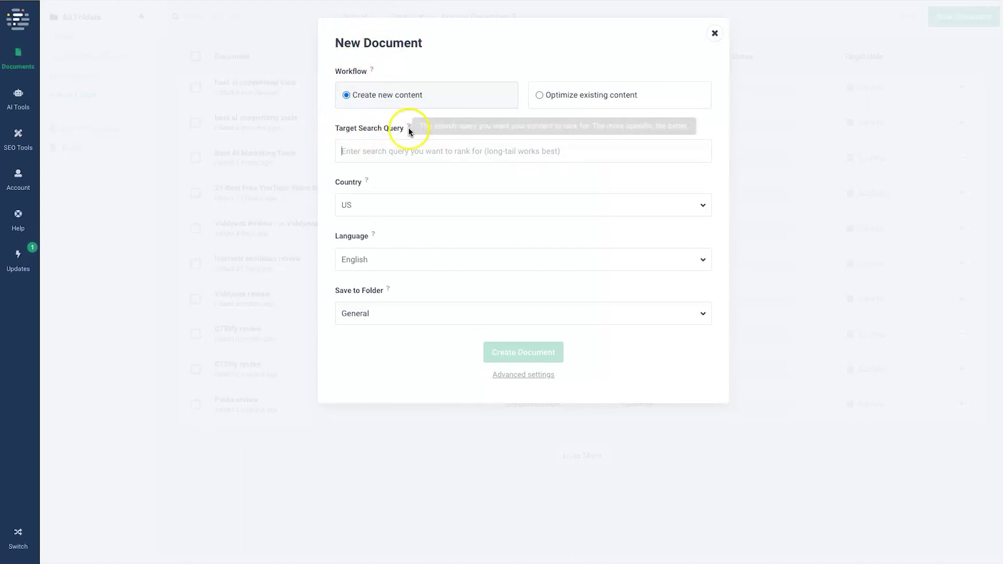
# Step: Enter 'best ai marketing tools' as the new Frase document's target search query
pyautogui.click(417, 154)
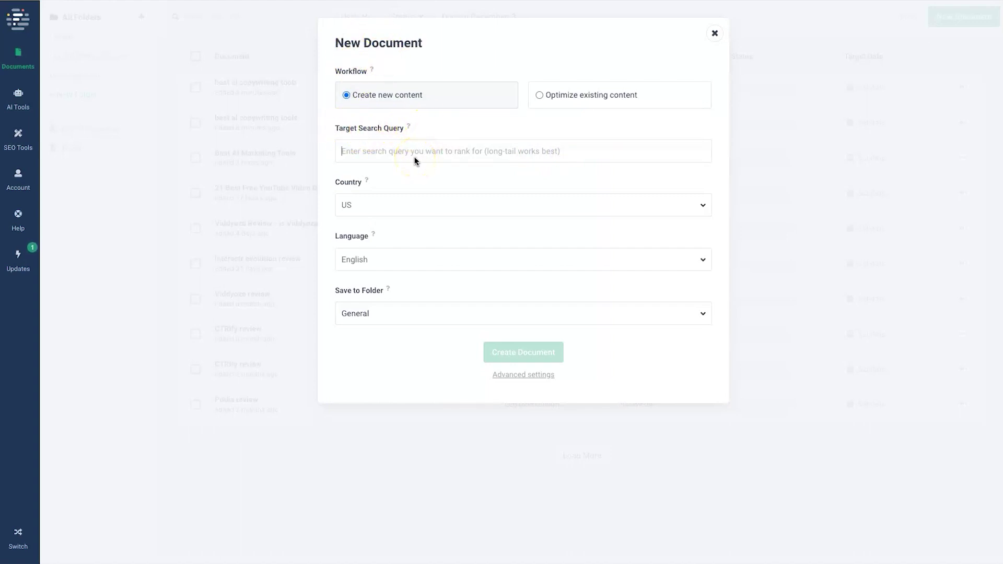
pyautogui.write('bes')
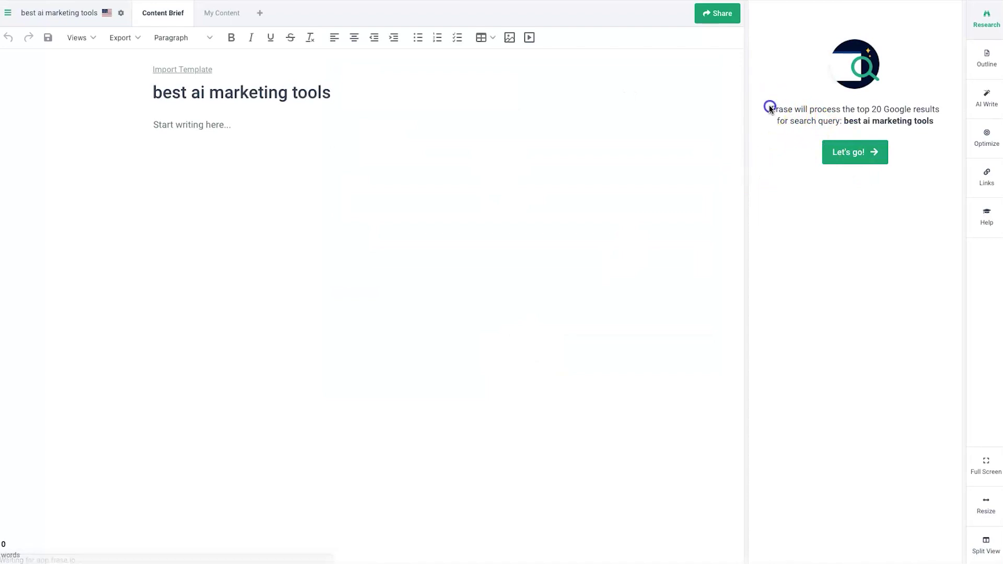
# Step: Process the top 20 Google results for 'best ai marketing tools'
pyautogui.moveTo(771, 109)
pyautogui.mouseDown()
pyautogui.moveTo(933, 117)
pyautogui.moveTo(856, 120)
pyautogui.mouseUp()
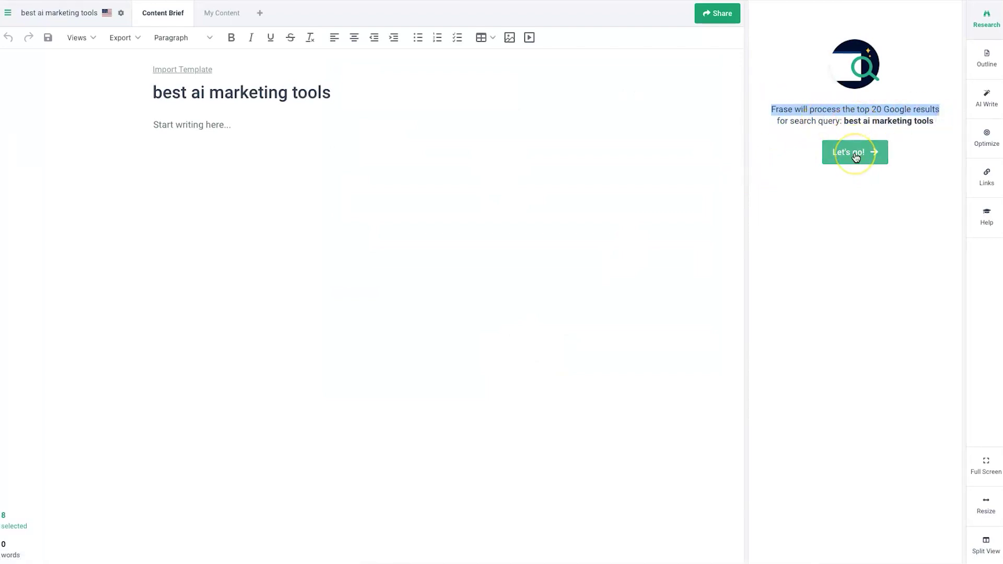
pyautogui.click(857, 155)
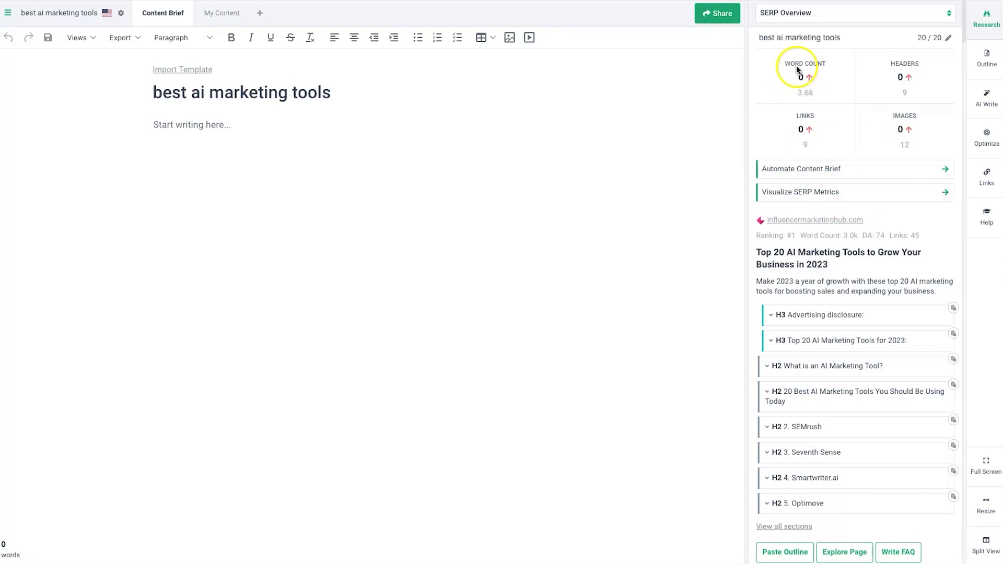
pyautogui.moveTo(801, 78)
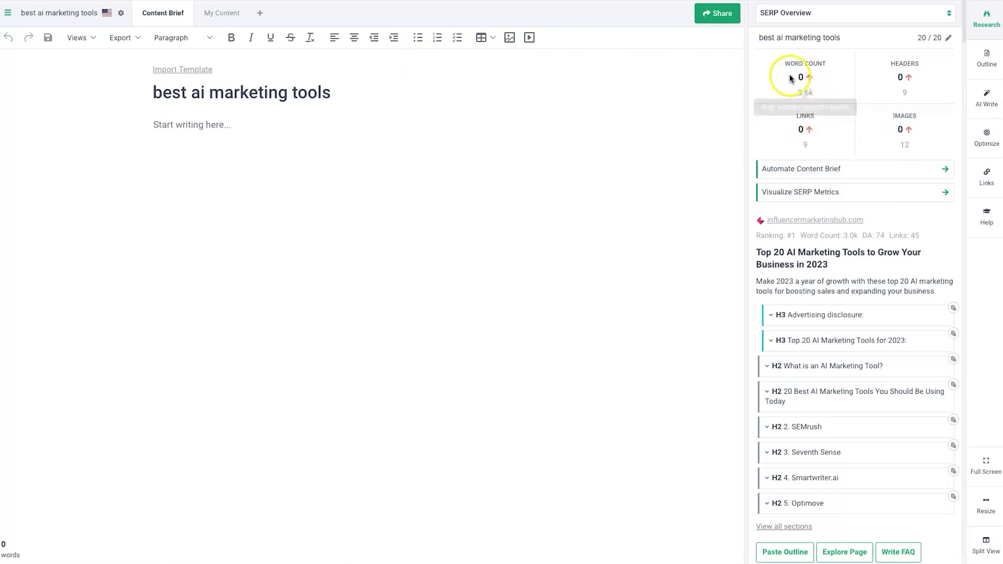
pyautogui.click(819, 61)
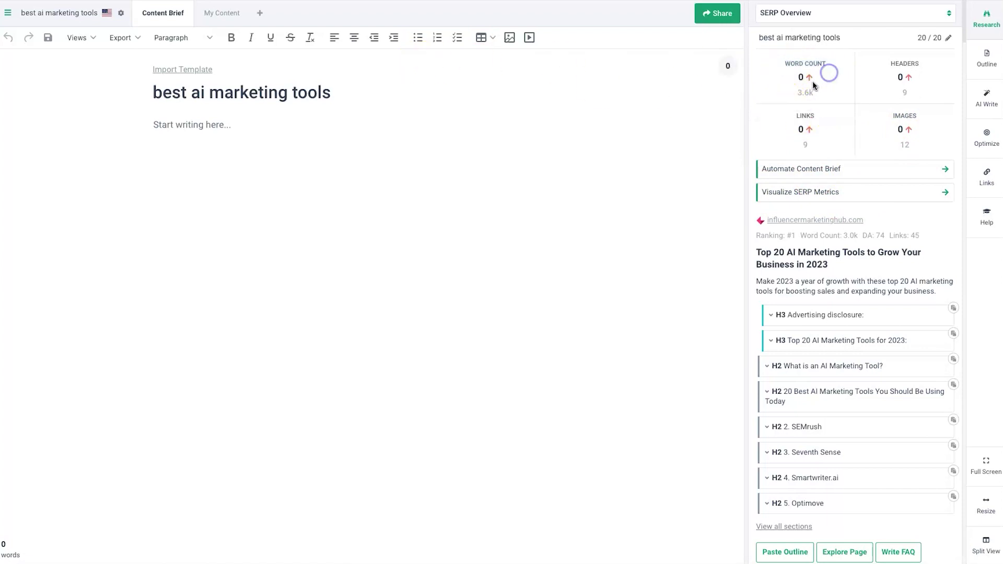
# Step: Review the average competitor word and image counts and view the SERP Visualizer chart
pyautogui.moveTo(798, 92); pyautogui.dragTo(818, 94)
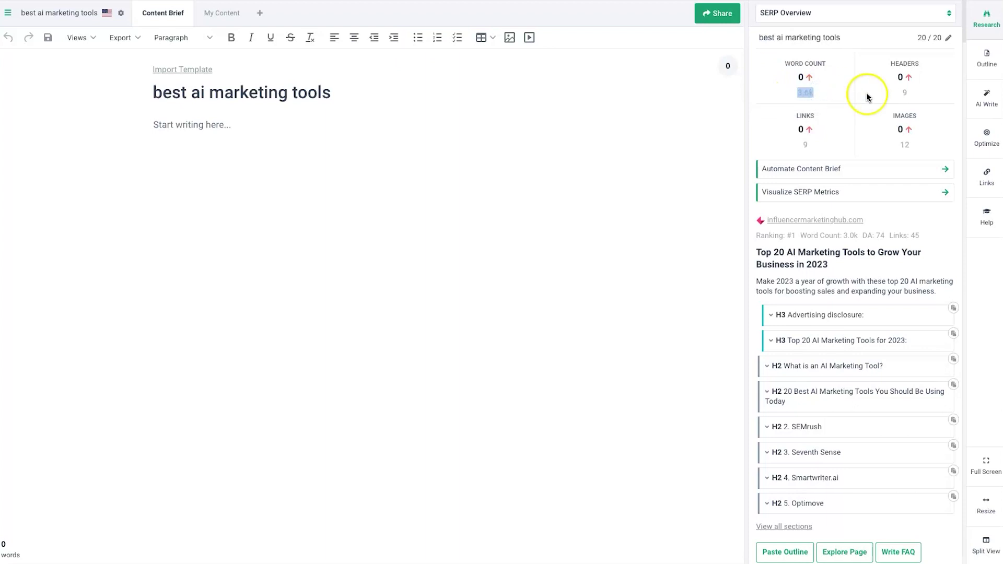
pyautogui.click(898, 96)
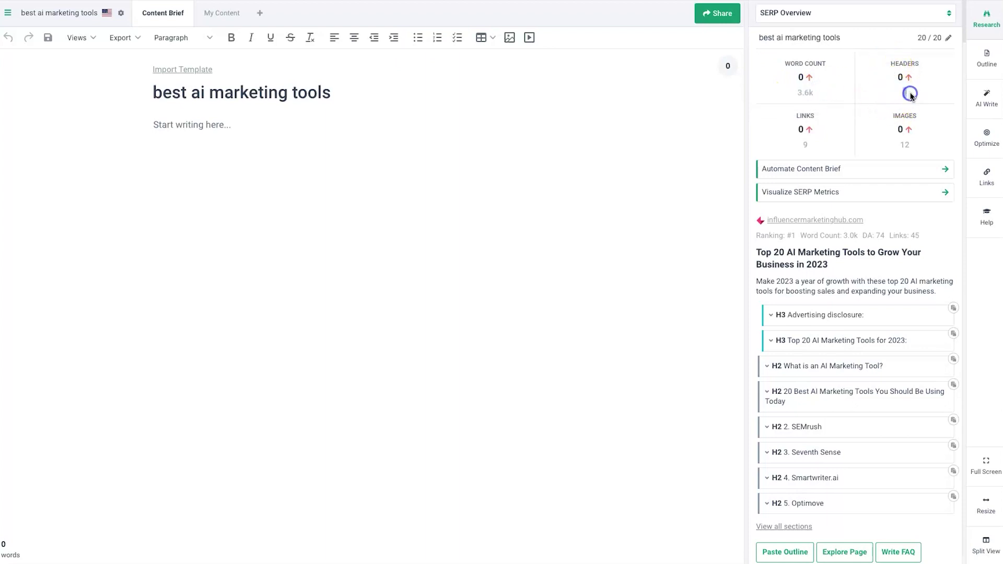
pyautogui.click(801, 144)
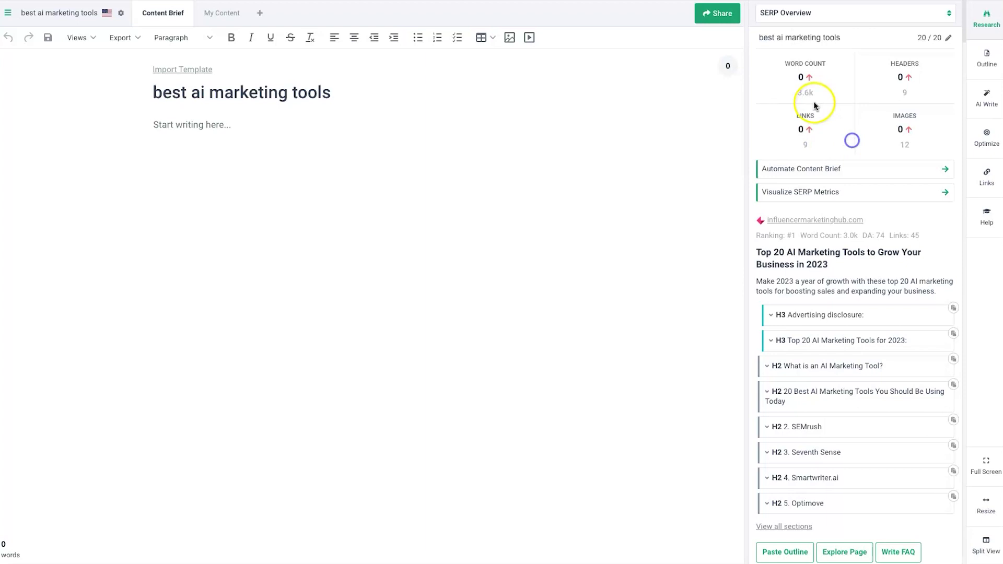
pyautogui.click(907, 147)
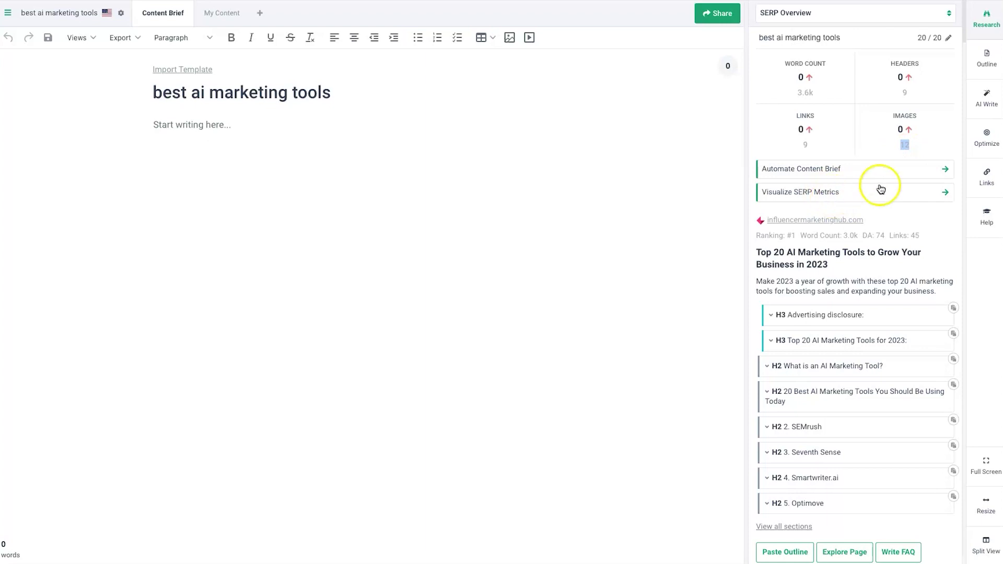
pyautogui.click(826, 197)
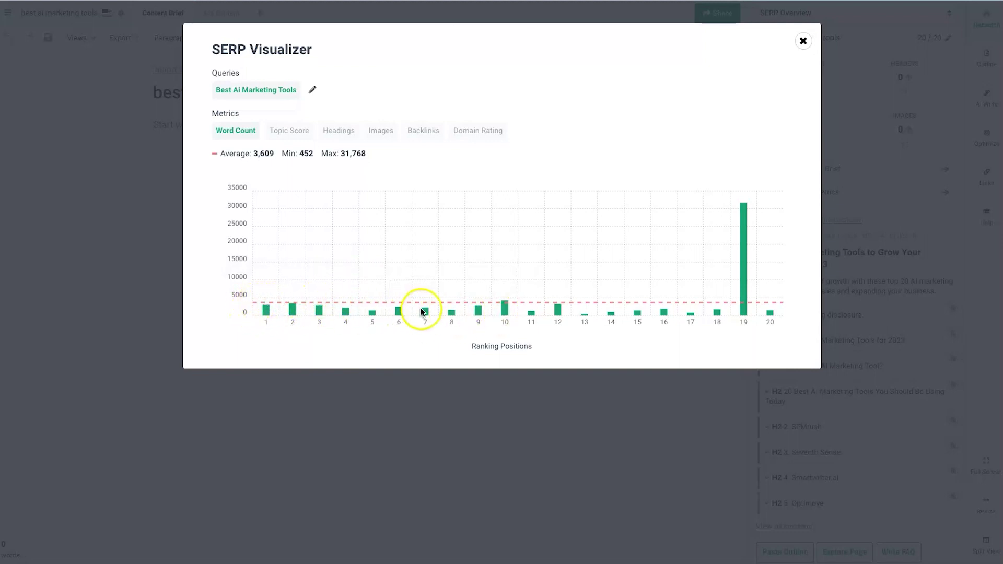
pyautogui.click(274, 133)
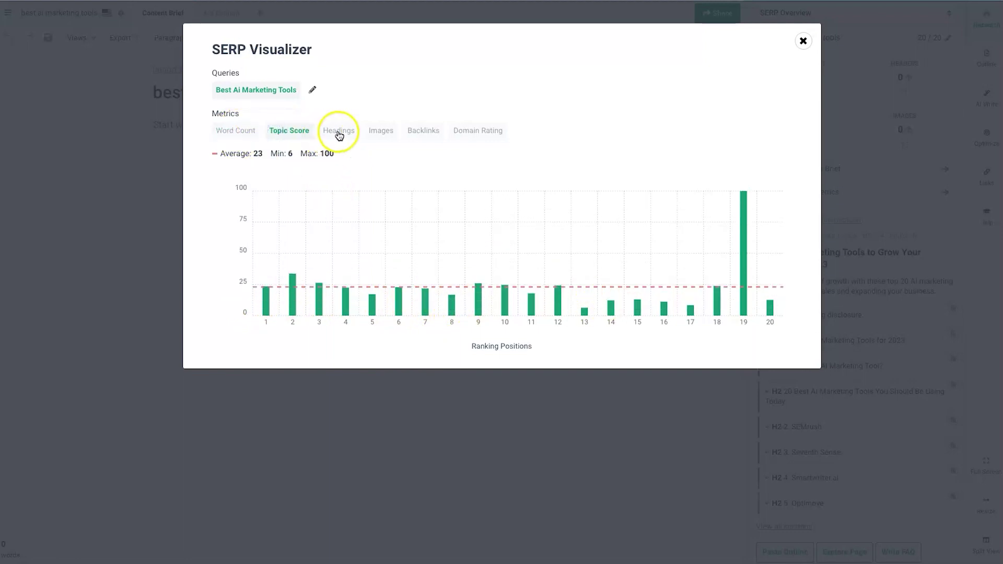
pyautogui.click(337, 132)
pyautogui.click(381, 132)
pyautogui.click(421, 137)
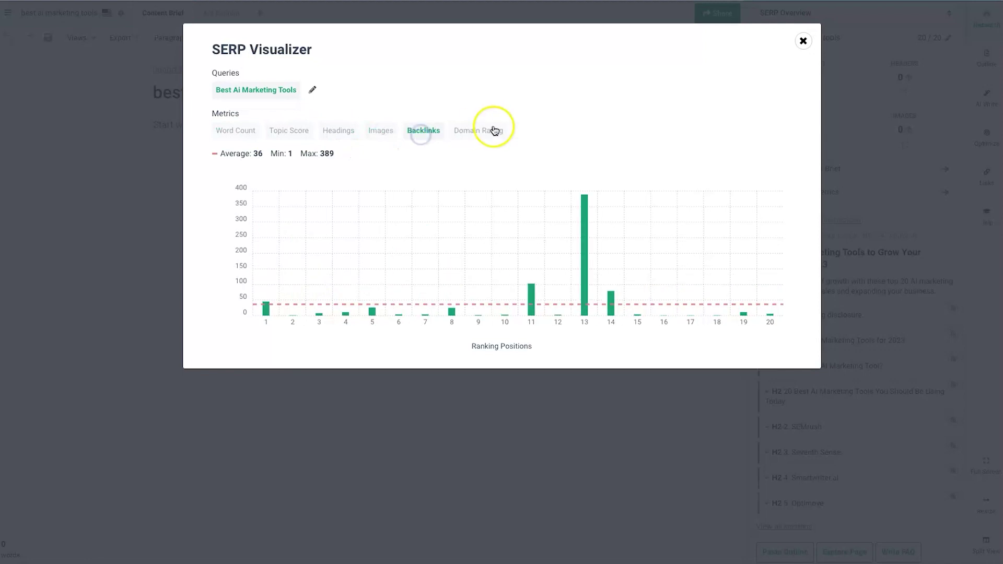
pyautogui.click(490, 133)
pyautogui.click(236, 131)
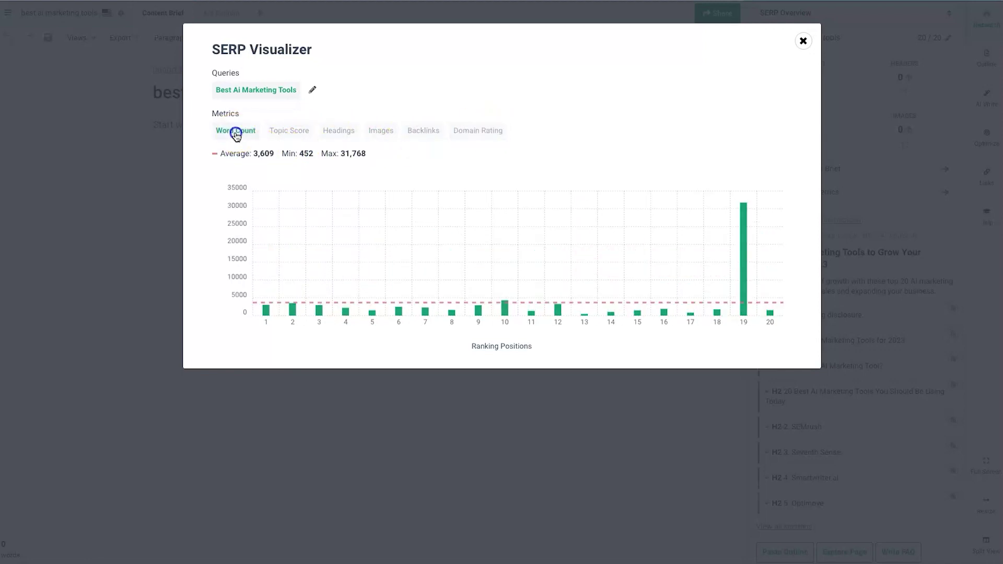
pyautogui.click(803, 41)
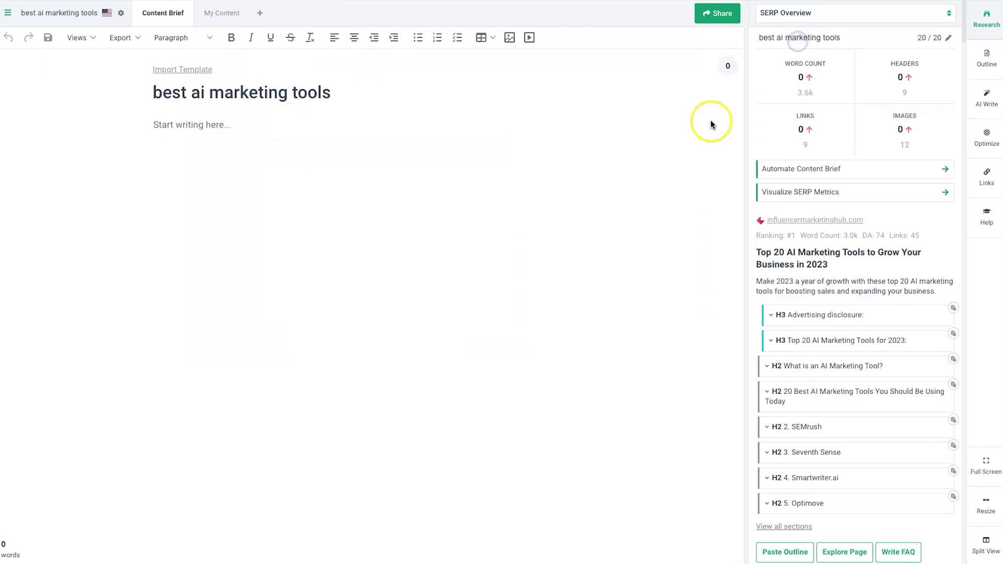
pyautogui.click(987, 62)
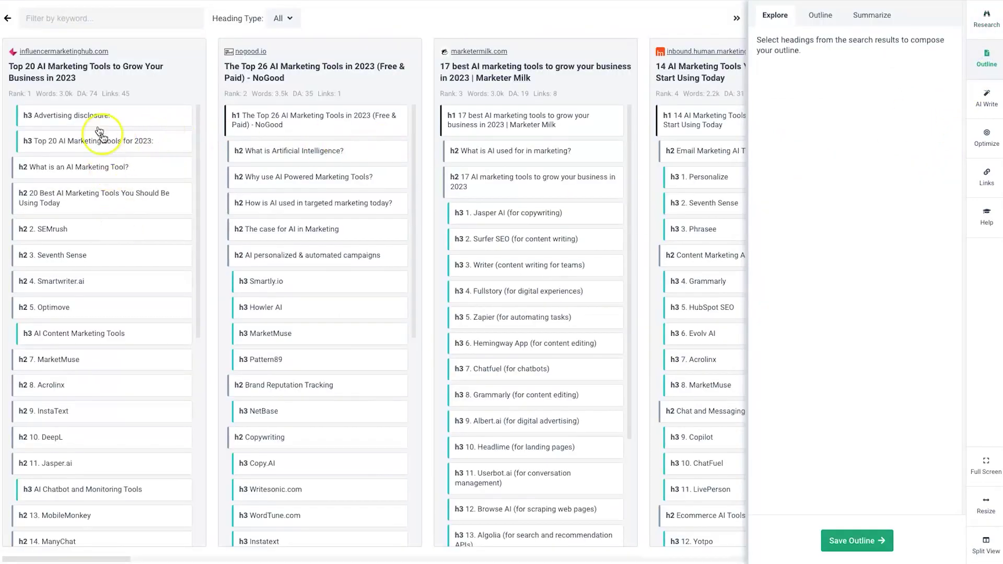
# Step: Add What is an AI Marketing Tool?, Jasper AI, Surfer SEO, Writer, Optimove, Smartwriter.ai and MarketMuse headings
pyautogui.click(70, 164)
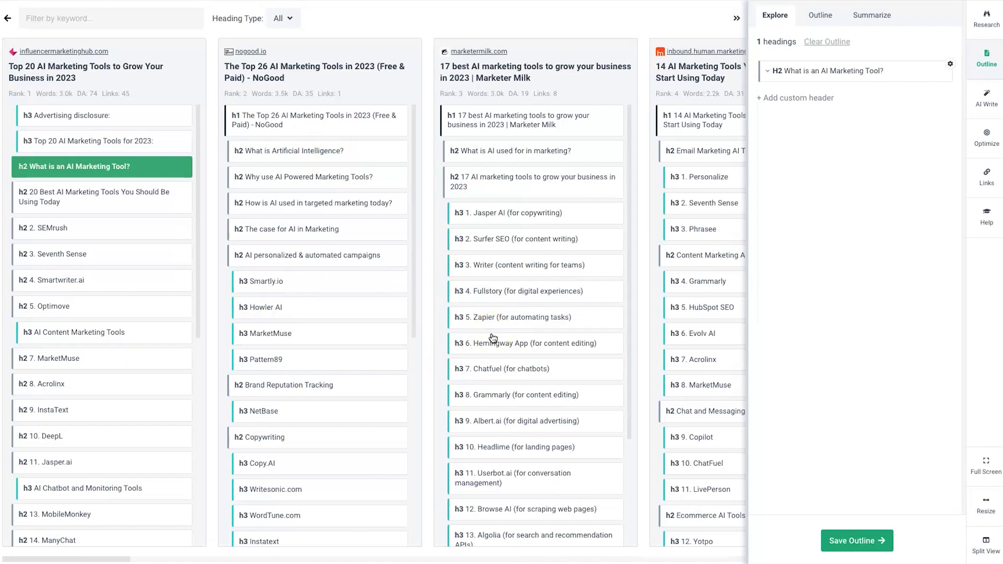
pyautogui.click(495, 212)
pyautogui.click(499, 237)
pyautogui.click(498, 261)
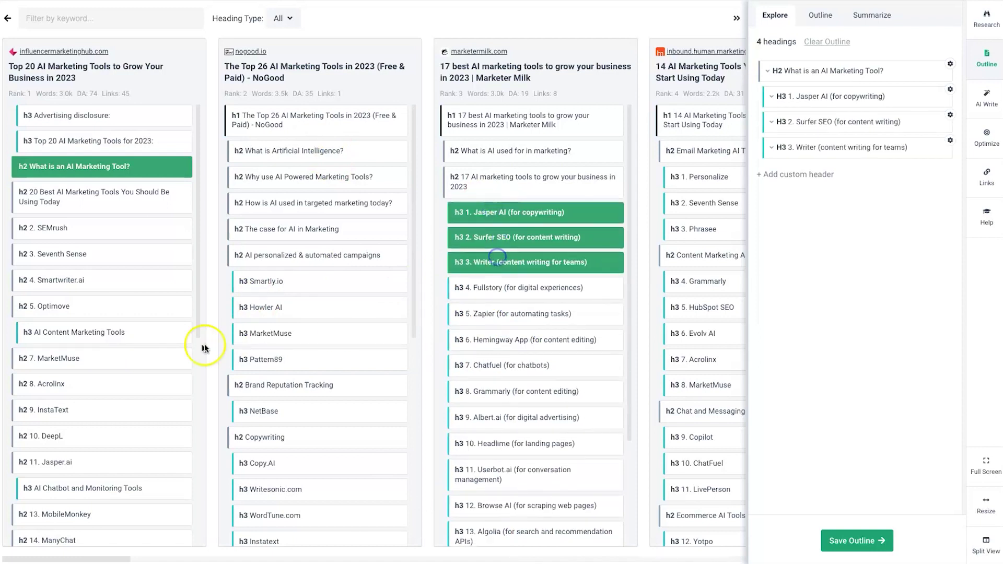
pyautogui.click(121, 305)
pyautogui.click(124, 279)
pyautogui.click(124, 357)
# Step: Add the Copywriting, NetBase and Copy.AI headings and save the 10-heading outline
pyautogui.click(259, 435)
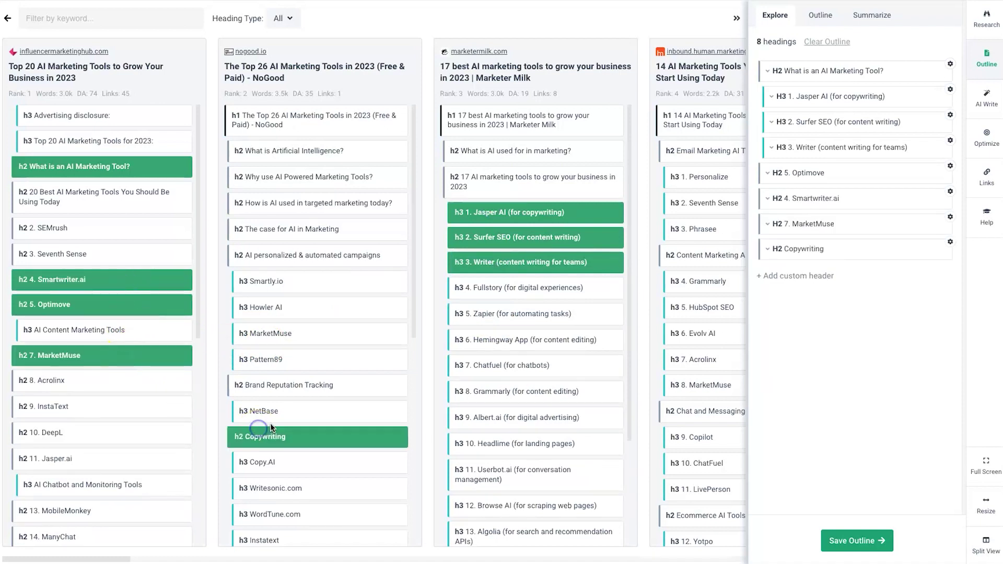
pyautogui.click(262, 411)
pyautogui.click(266, 462)
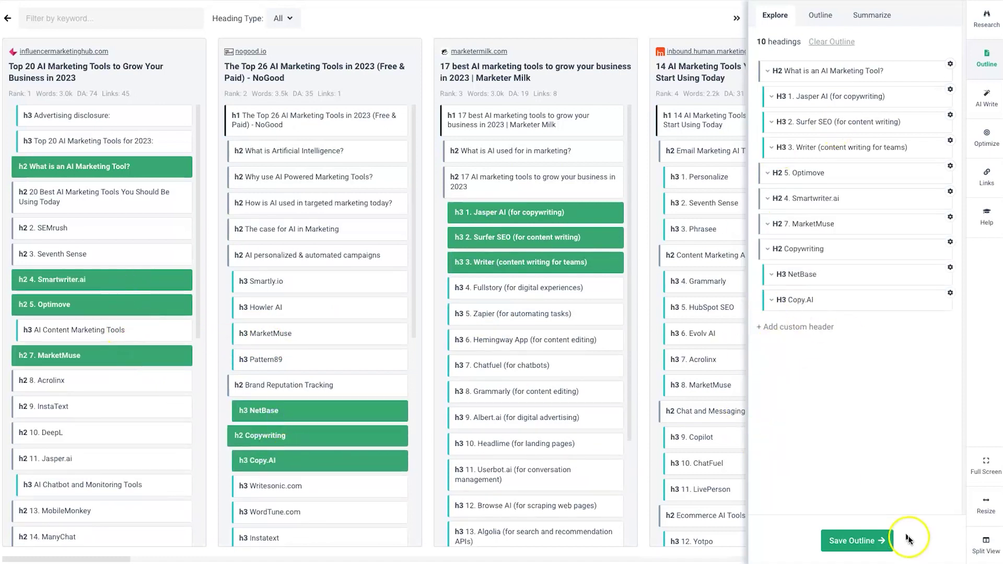
pyautogui.click(867, 542)
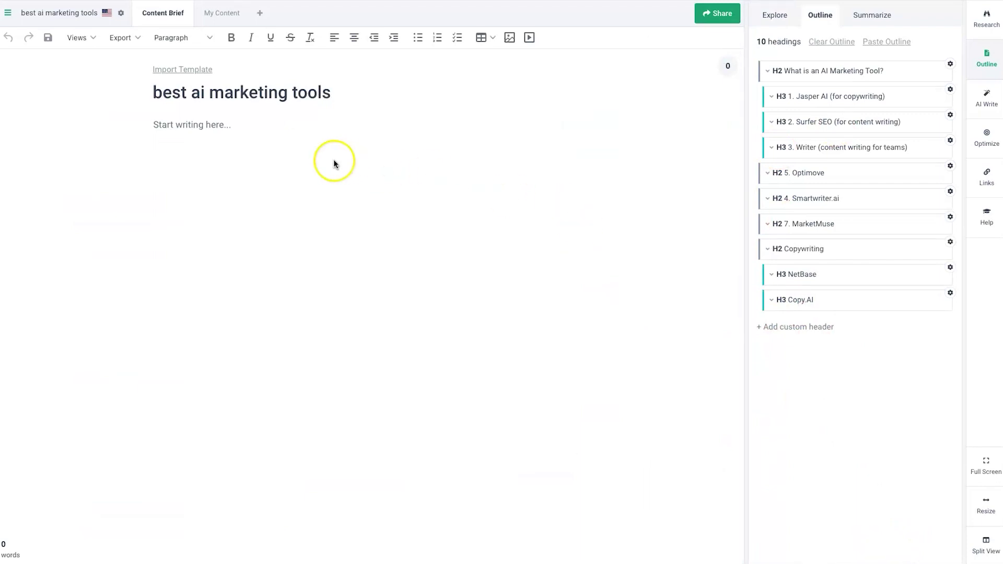
pyautogui.click(227, 13)
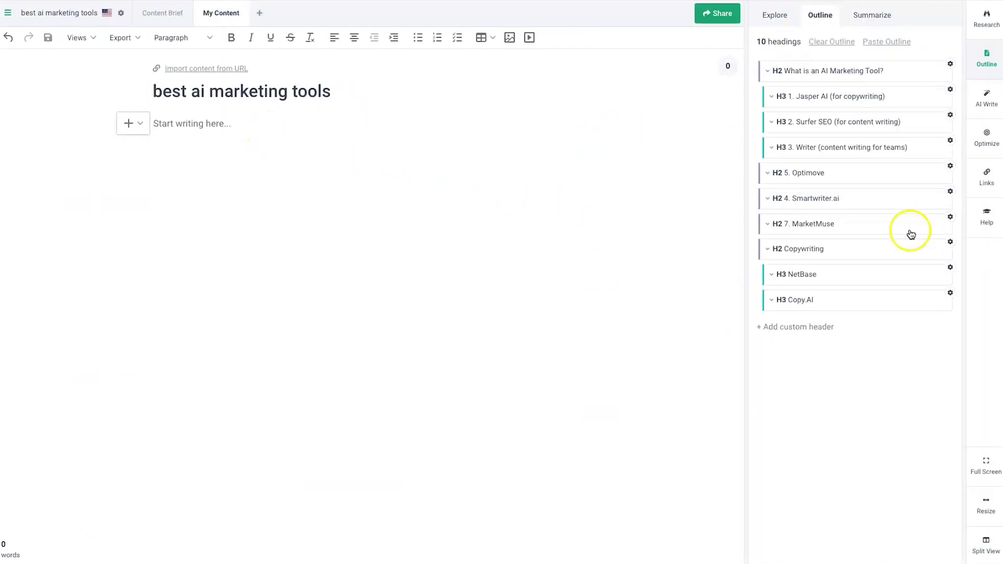
# Step: Paste the outline into the draft and AI-write an expanded paragraph under What is an AI Marketing Tool?
pyautogui.click(884, 42)
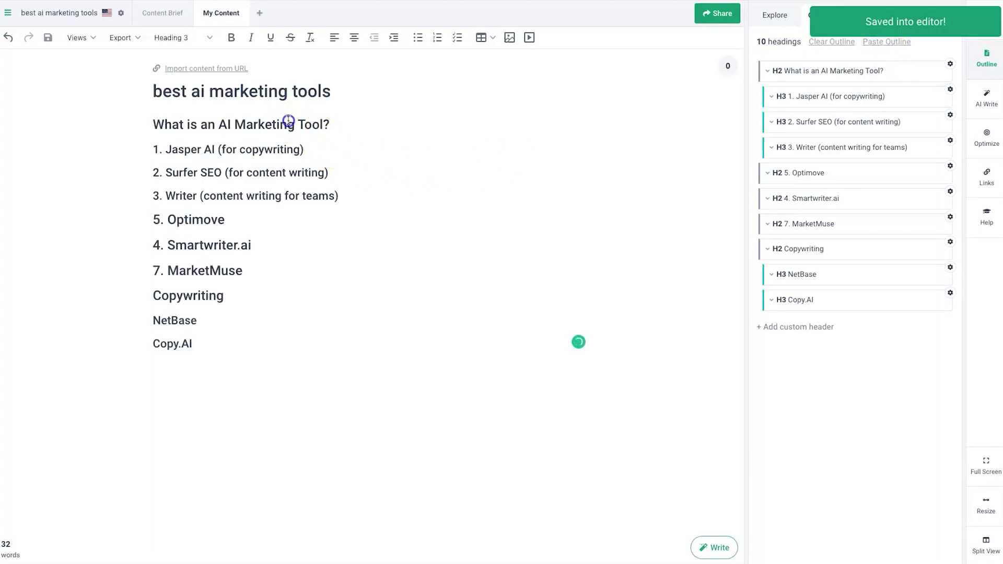
pyautogui.tripleClick(288, 122)
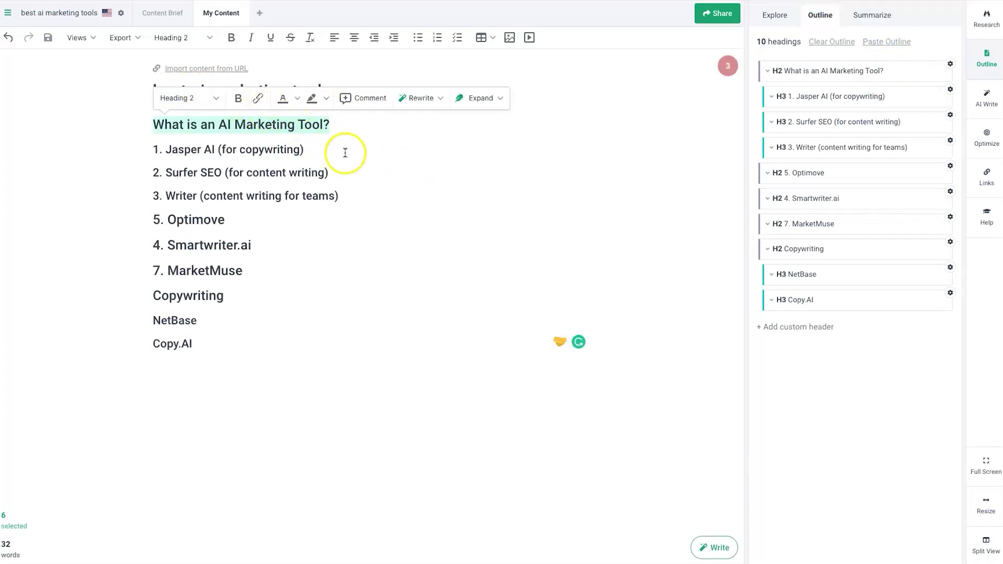
pyautogui.click(714, 548)
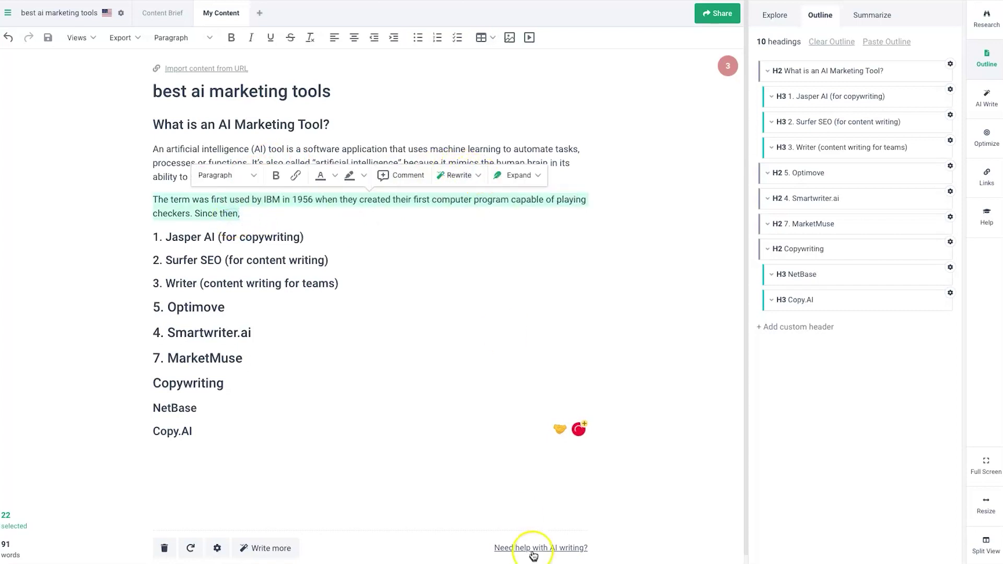
pyautogui.click(537, 175)
pyautogui.click(519, 196)
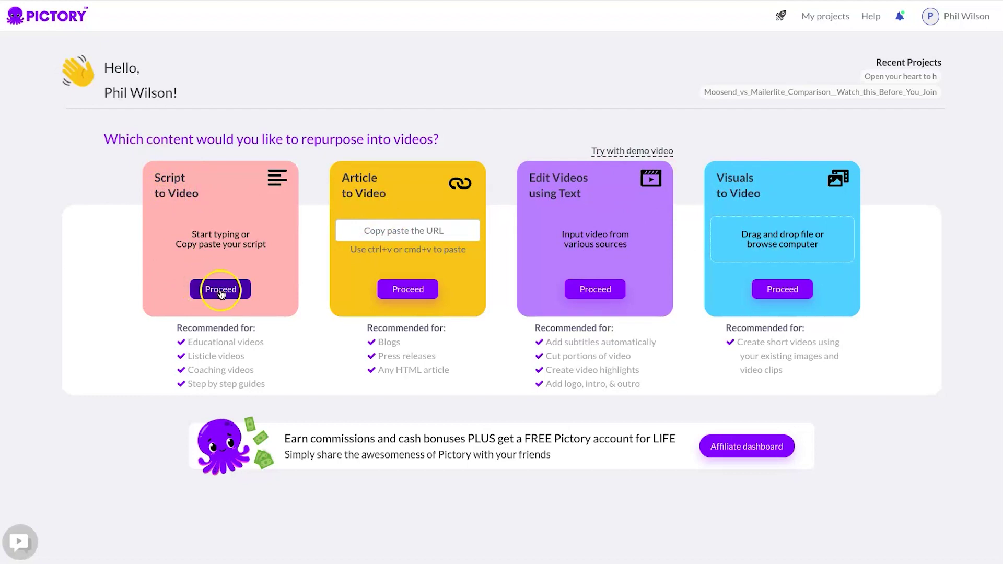
# Step: Start a new Script to Video project from the Pictory dashboard
pyautogui.click(222, 290)
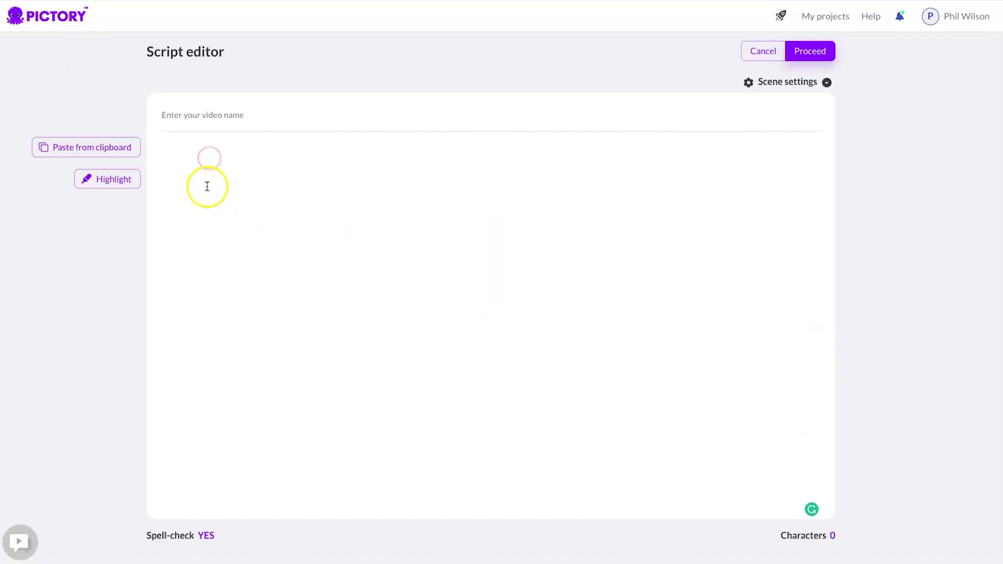
# Step: Paste the 14-line, 451-character poem into the Poem script and proceed to templates
pyautogui.write("Open your heart to happiness. Let every pore absorb light. Swim in the joy of the here and now, And cast off the darkness of night. Walk in the summer of sunshine. Fly in the blueness of sky. Know possibilities are boundless. Understand that nothing can die. Step from the shadows of torment. Sing 'til your throat gets too sore. Smile for as long as the day is, And laugh just a little bit more. Breathe slowly and deeply and listen. Give all your ideas a chance.")
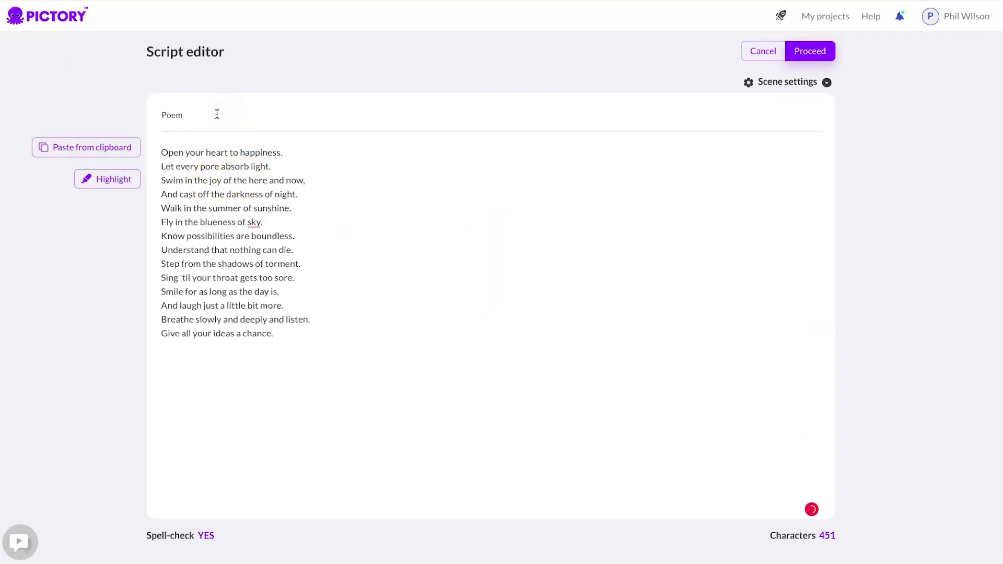
pyautogui.click(306, 362)
pyautogui.moveTo(317, 356); pyautogui.dragTo(139, 133)
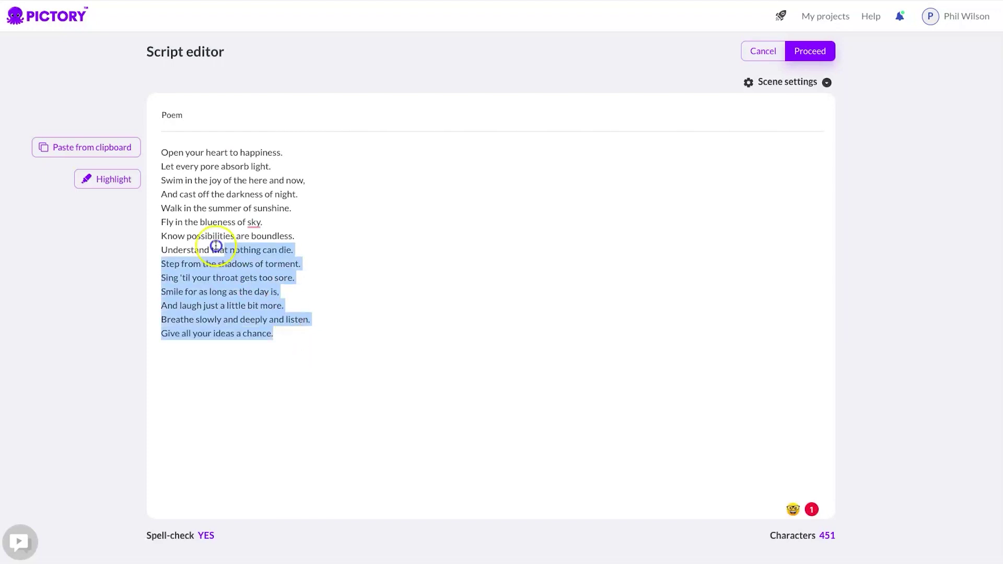
pyautogui.click(466, 284)
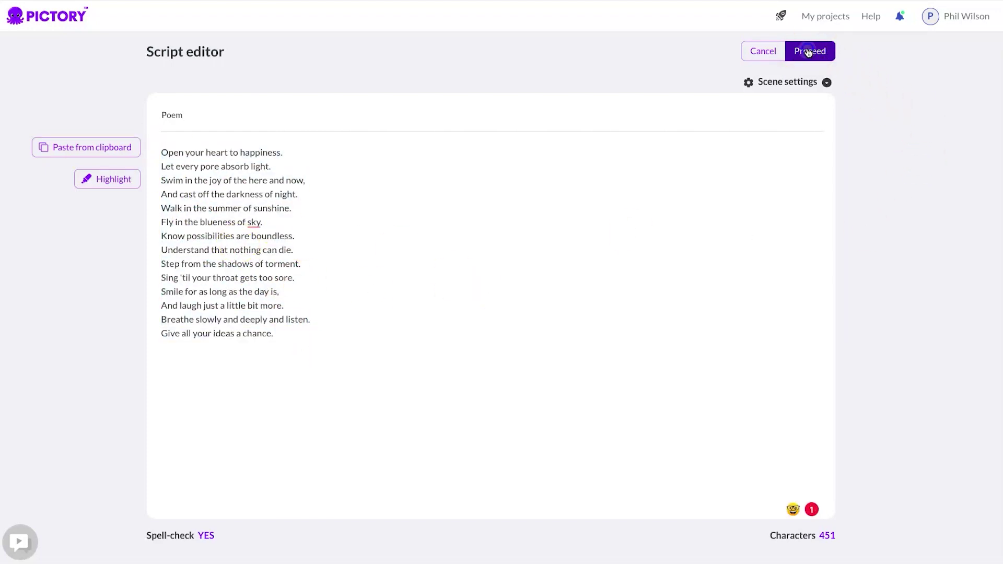
pyautogui.click(808, 52)
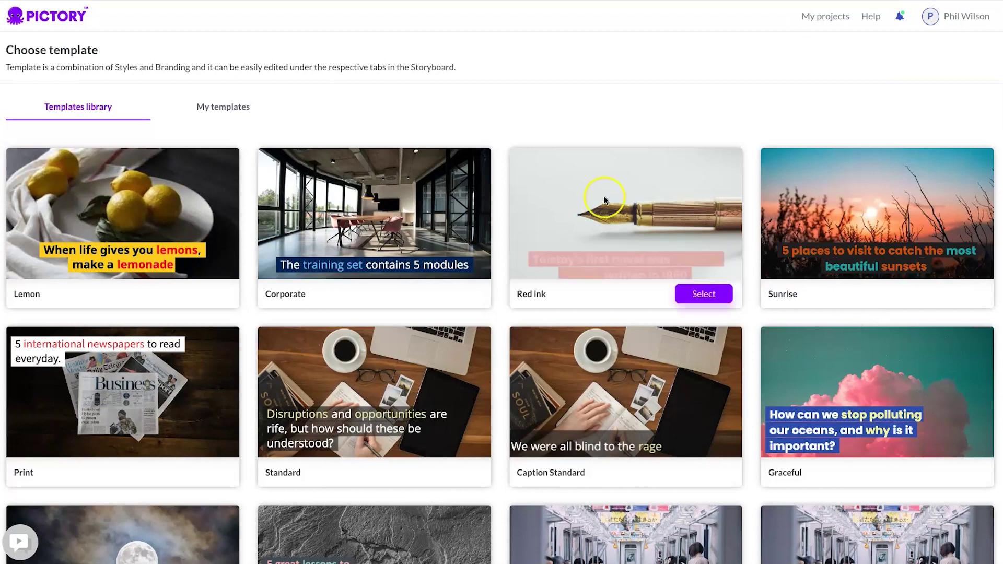
pyautogui.scroll(-1, 359, 239)
pyautogui.scroll(-3, 359, 238)
pyautogui.scroll(-1, 359, 239)
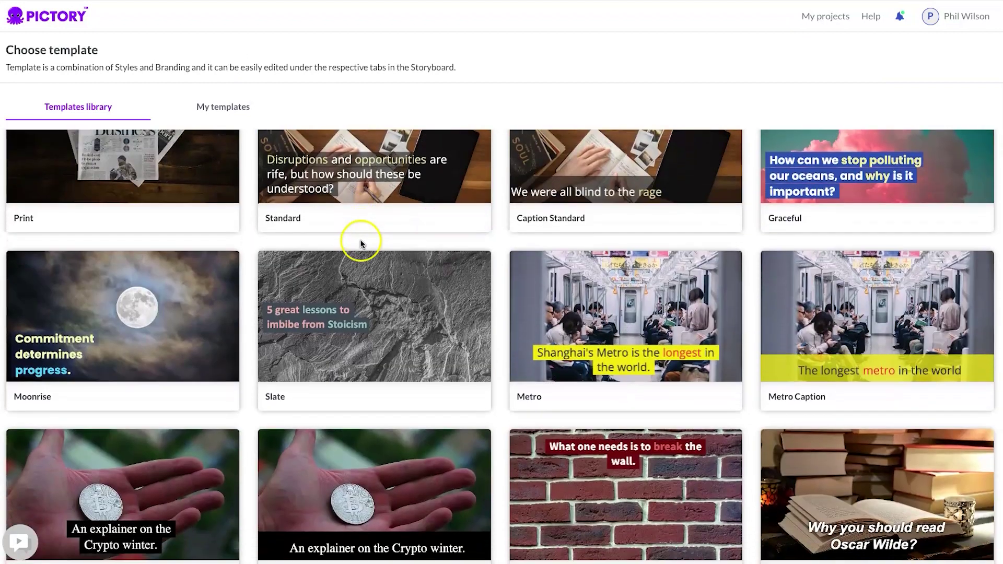
pyautogui.moveTo(355, 321)
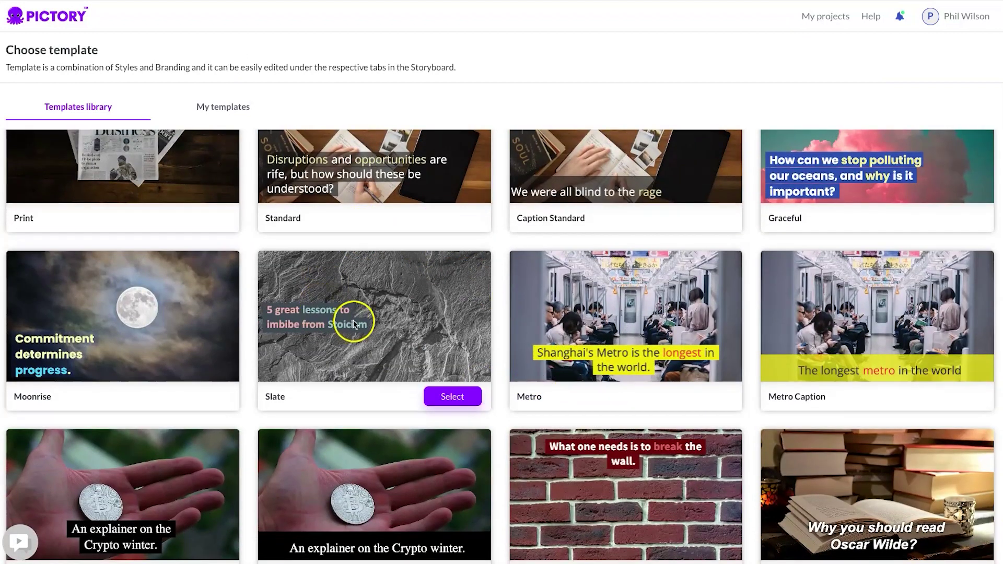
pyautogui.scroll(-2, 201, 347)
pyautogui.scroll(5, 272, 369)
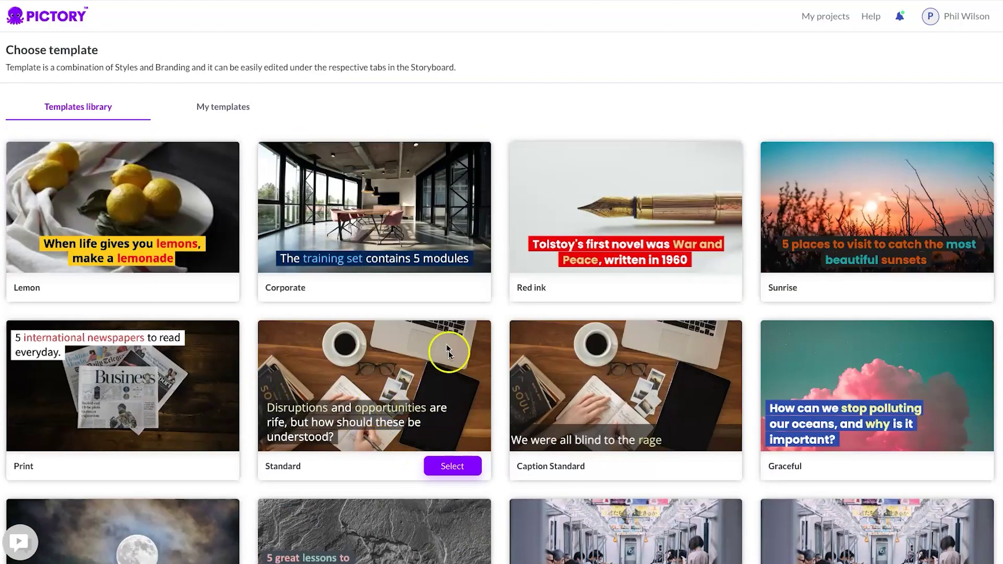
pyautogui.moveTo(374, 215)
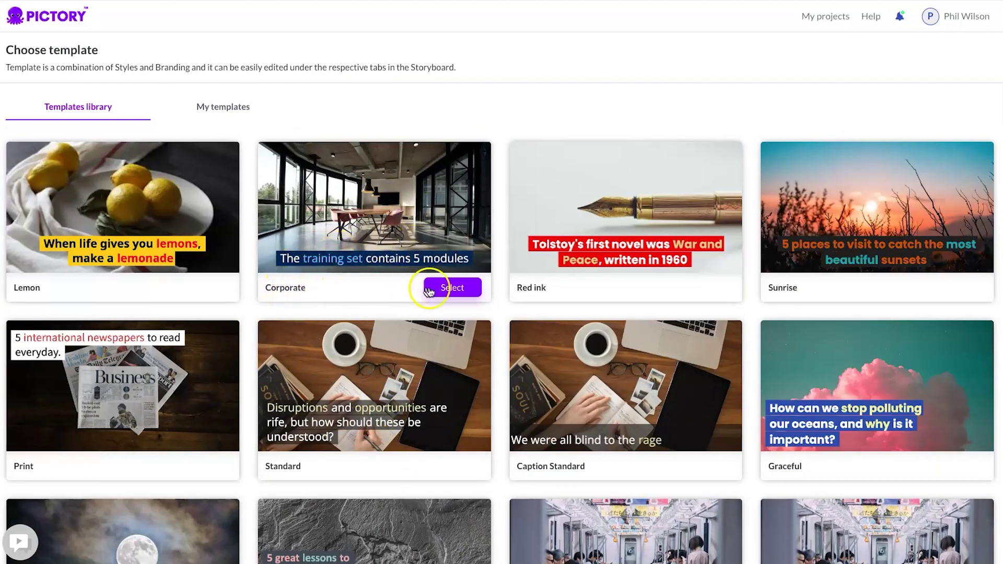
# Step: Choose the Corporate template and confirm the aspect ratio to build the Poem storyboard
pyautogui.click(445, 290)
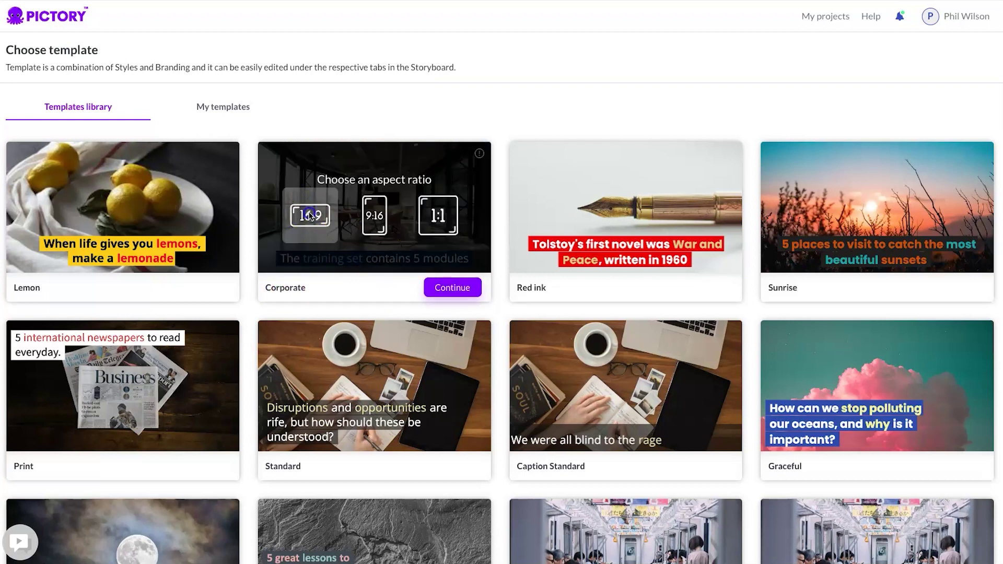
pyautogui.click(451, 289)
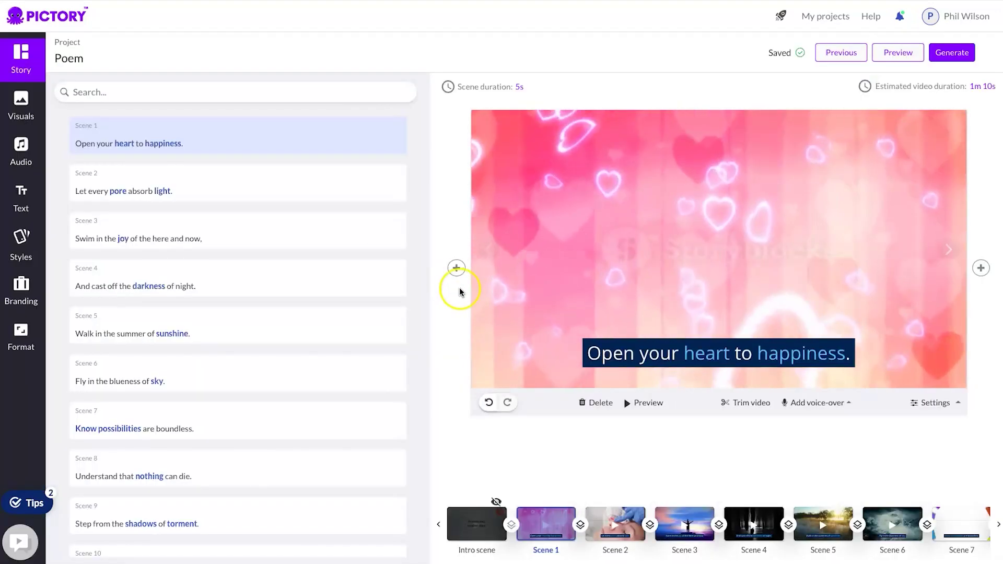
pyautogui.moveTo(235, 232)
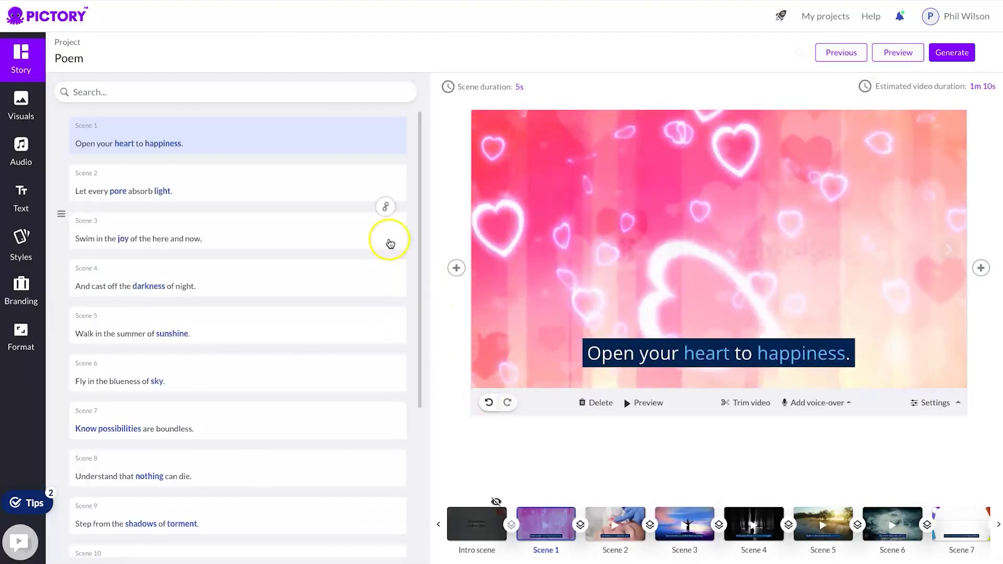
# Step: Preview the stock clips for Scenes 1 through 5 of the Poem storyboard
pyautogui.click(202, 186)
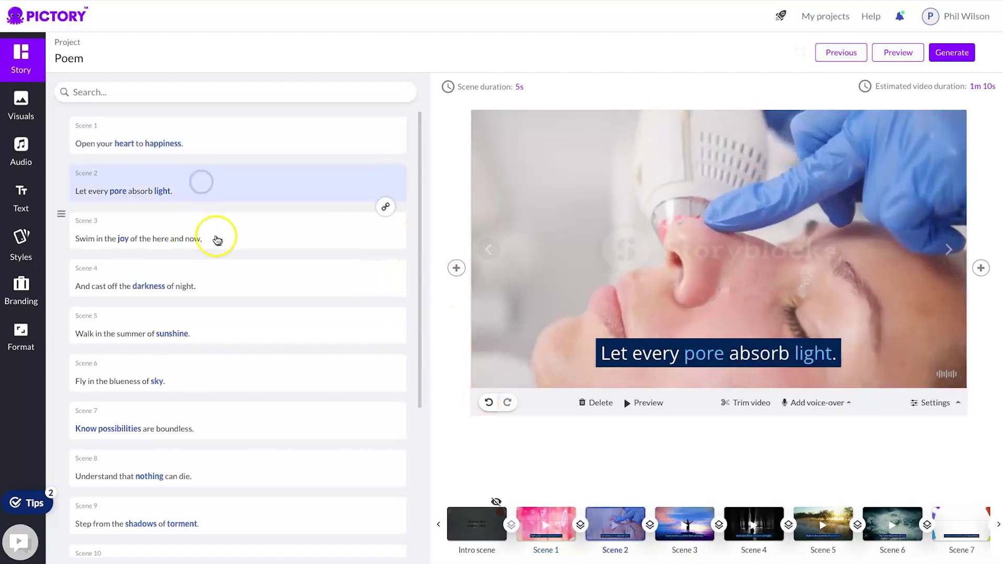
pyautogui.click(234, 147)
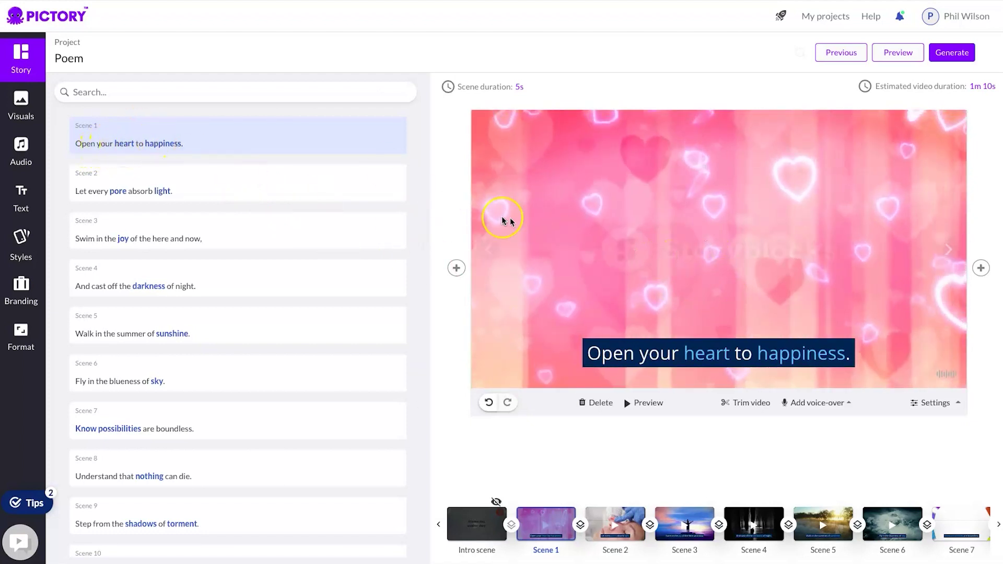
pyautogui.click(285, 183)
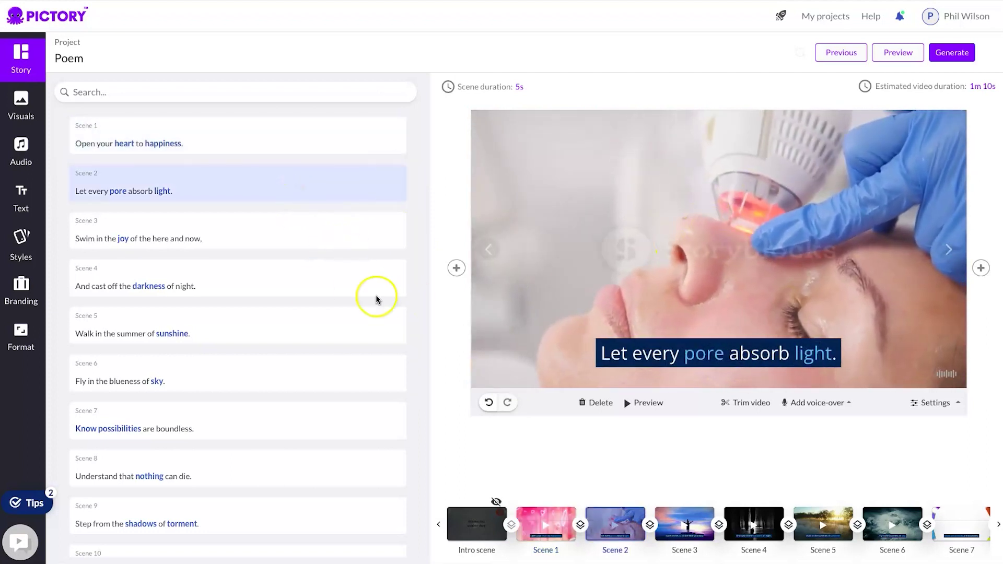
pyautogui.click(228, 236)
pyautogui.click(239, 280)
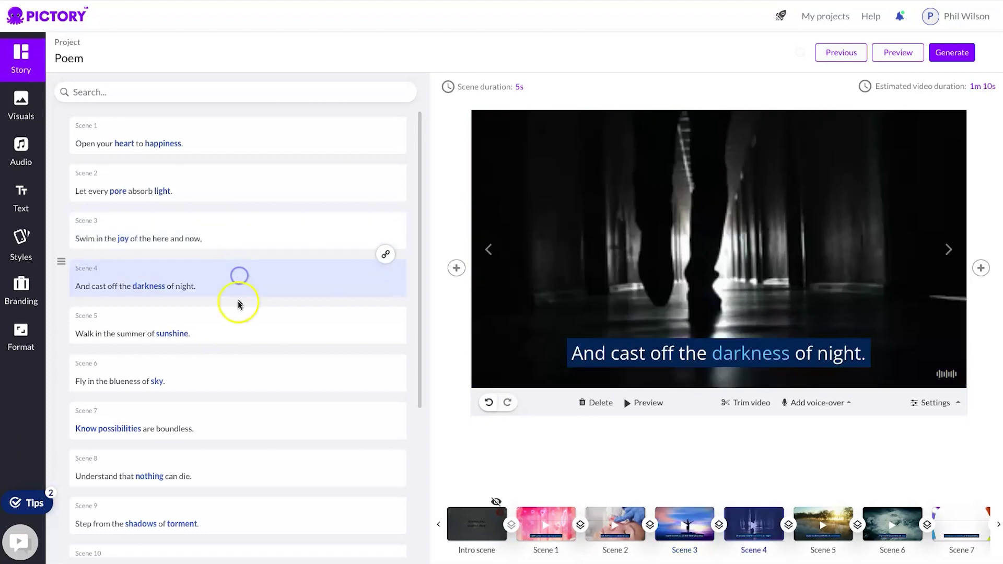
pyautogui.moveTo(238, 279)
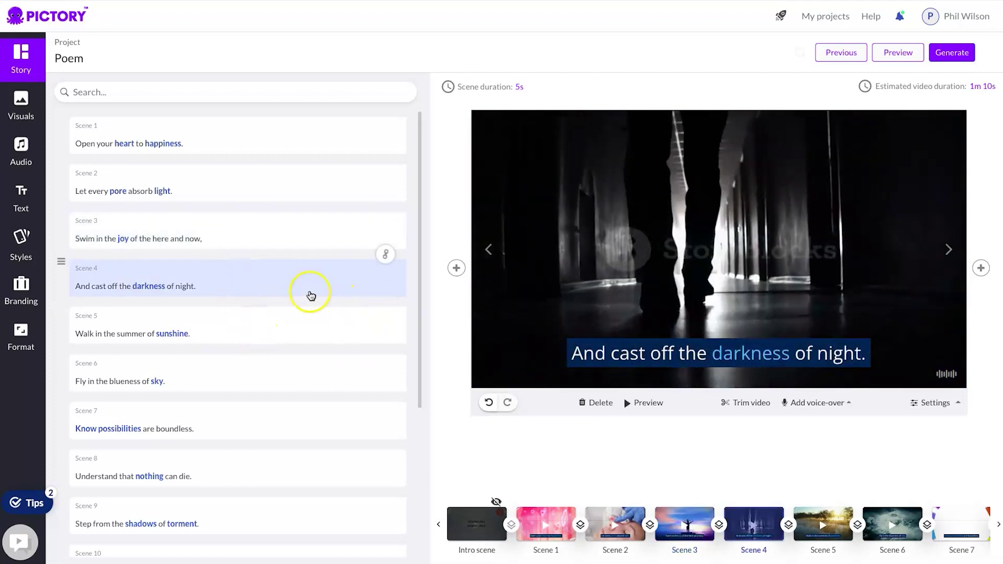
pyautogui.click(267, 340)
pyautogui.scroll(-3, 267, 347)
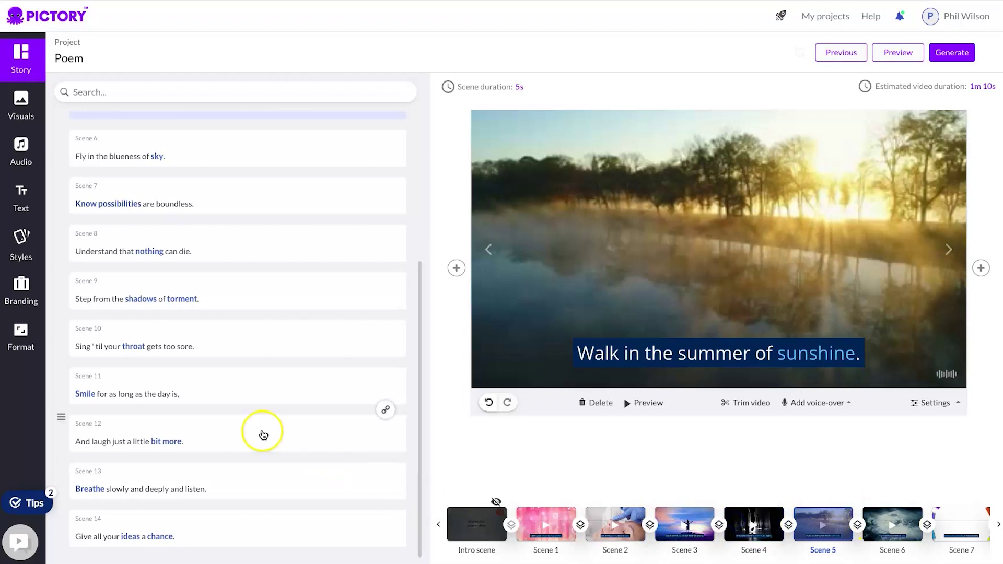
# Step: Preview the Scene 13 and Scene 11 clips, then show the voice-over options
pyautogui.click(285, 476)
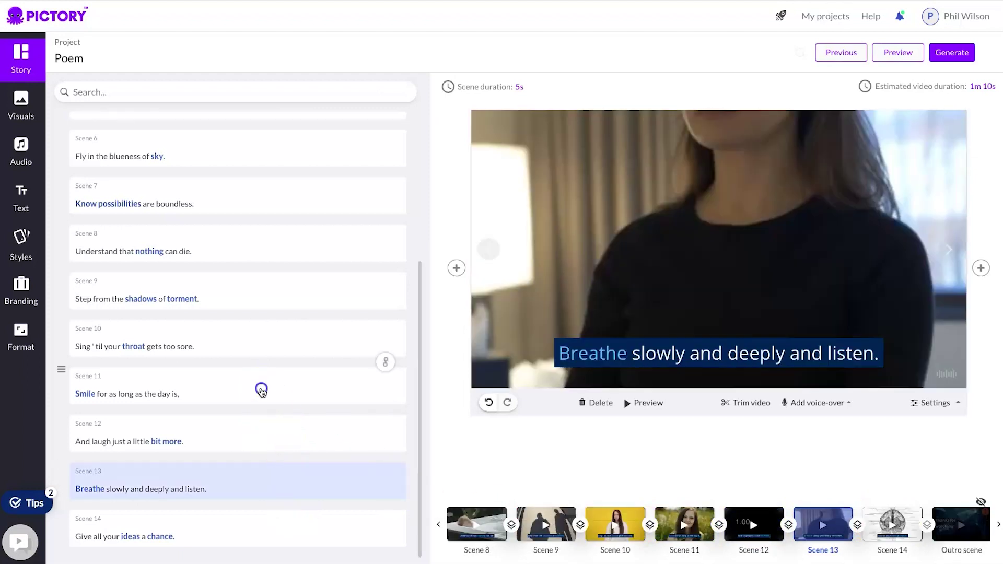
pyautogui.click(261, 392)
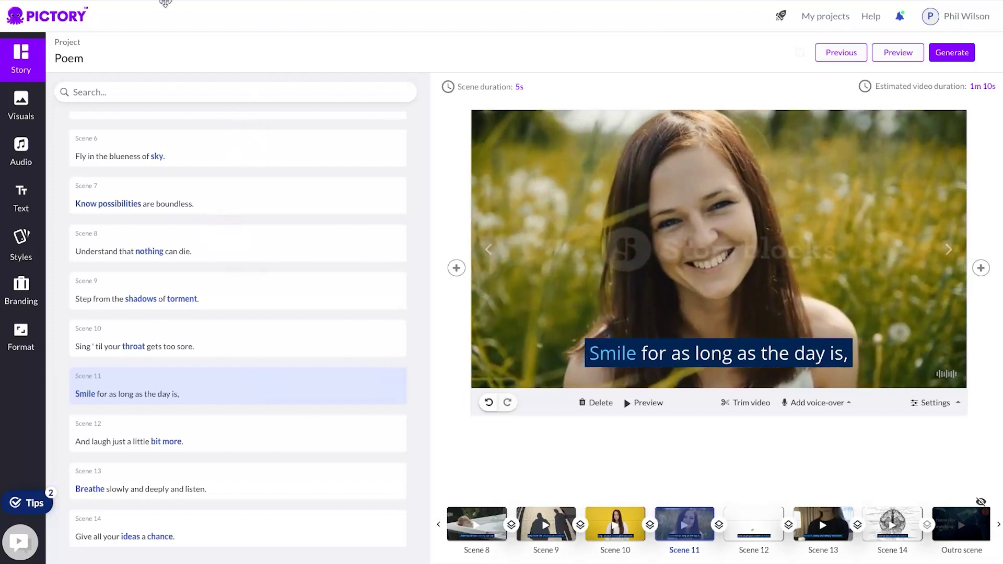
pyautogui.click(820, 403)
pyautogui.click(879, 445)
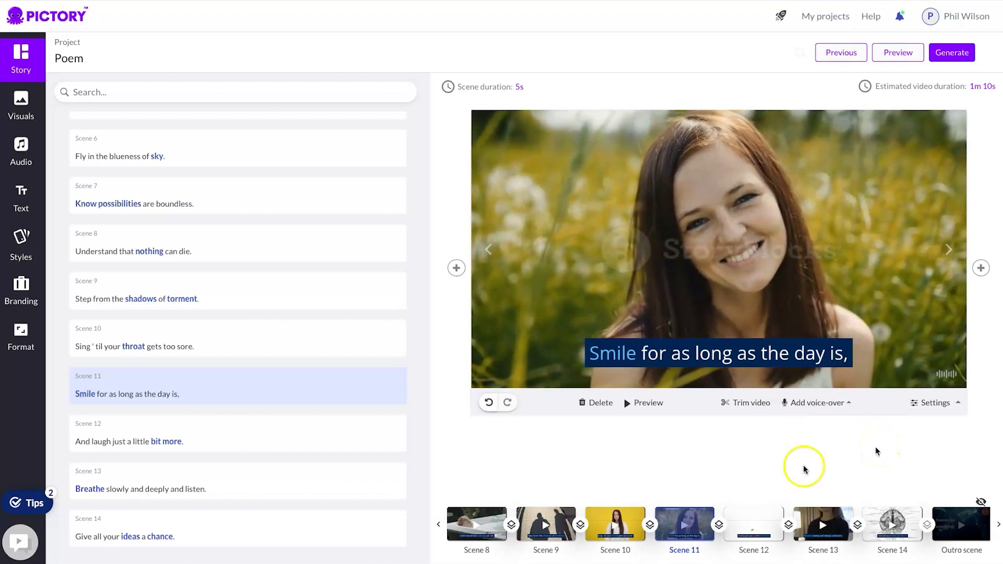
pyautogui.click(824, 403)
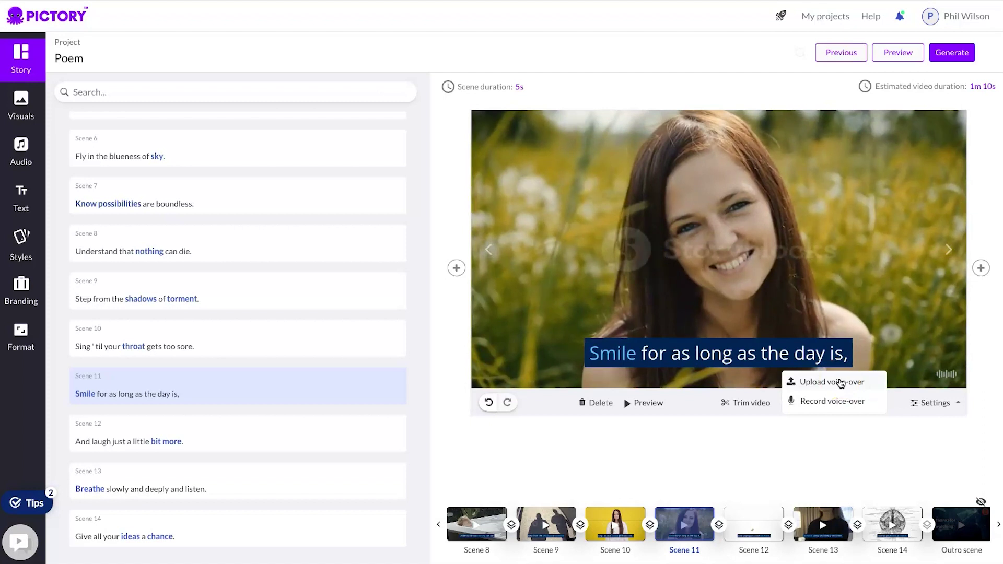
pyautogui.click(798, 351)
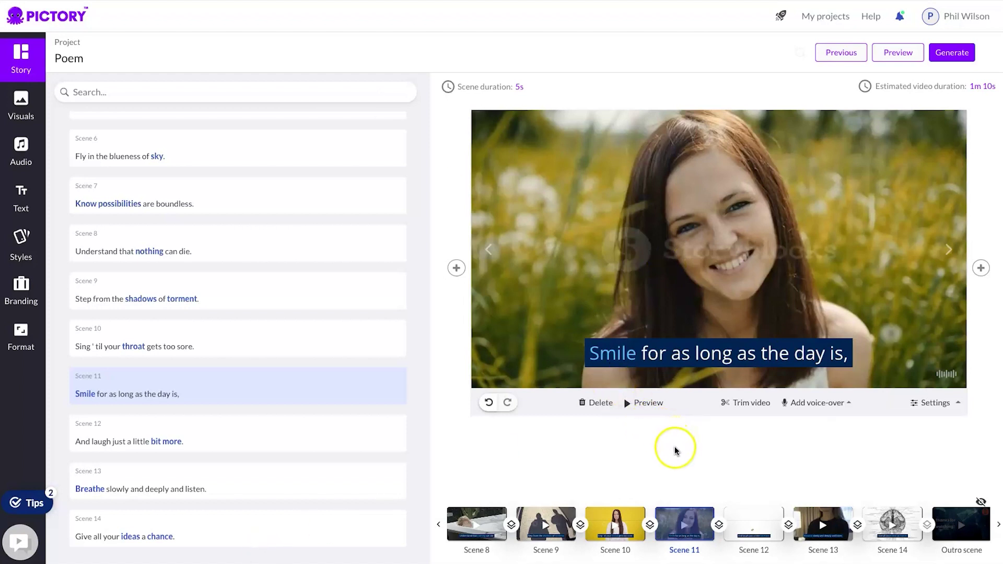
# Step: Generate the Poem storyboard as a Video output
pyautogui.click(961, 53)
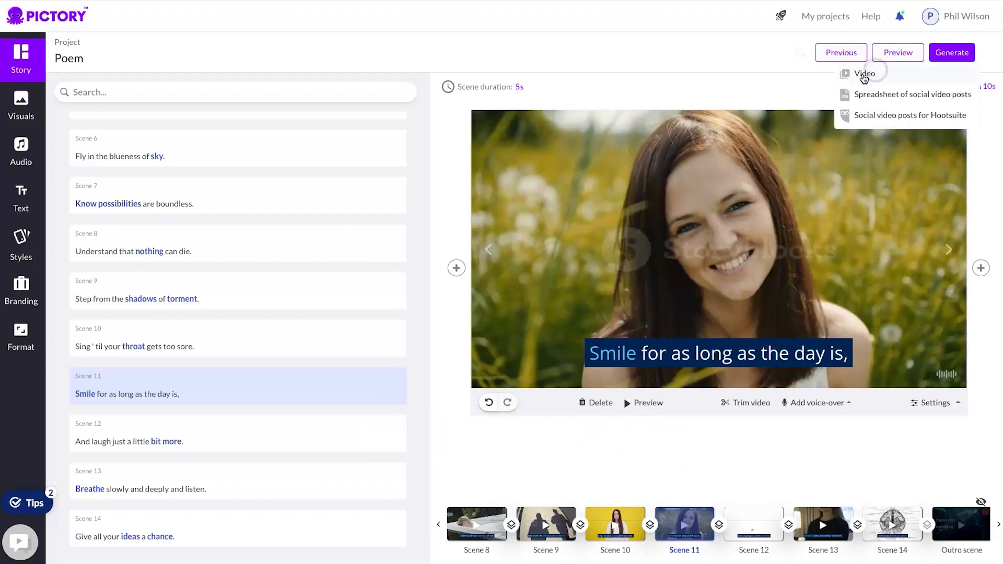
pyautogui.click(864, 74)
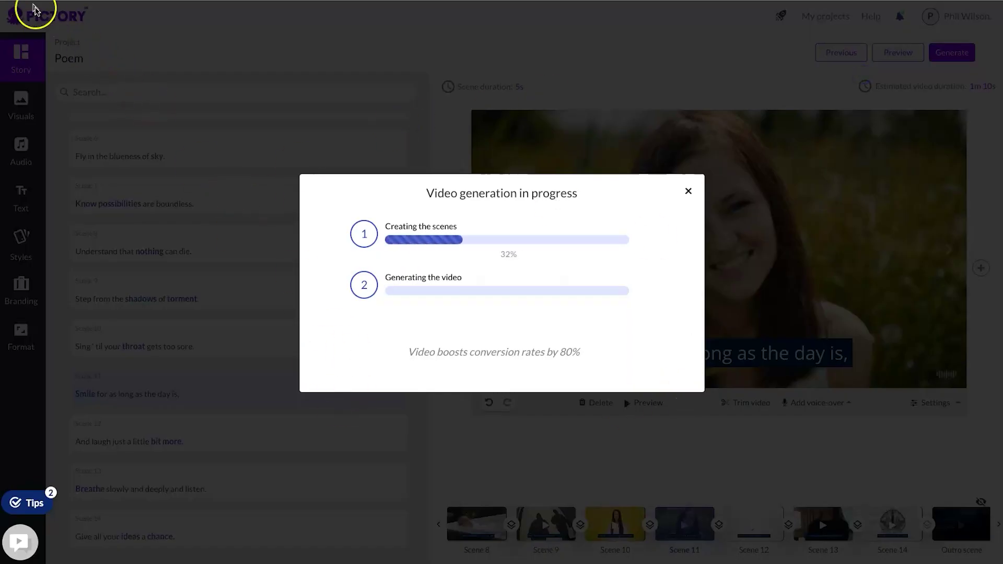